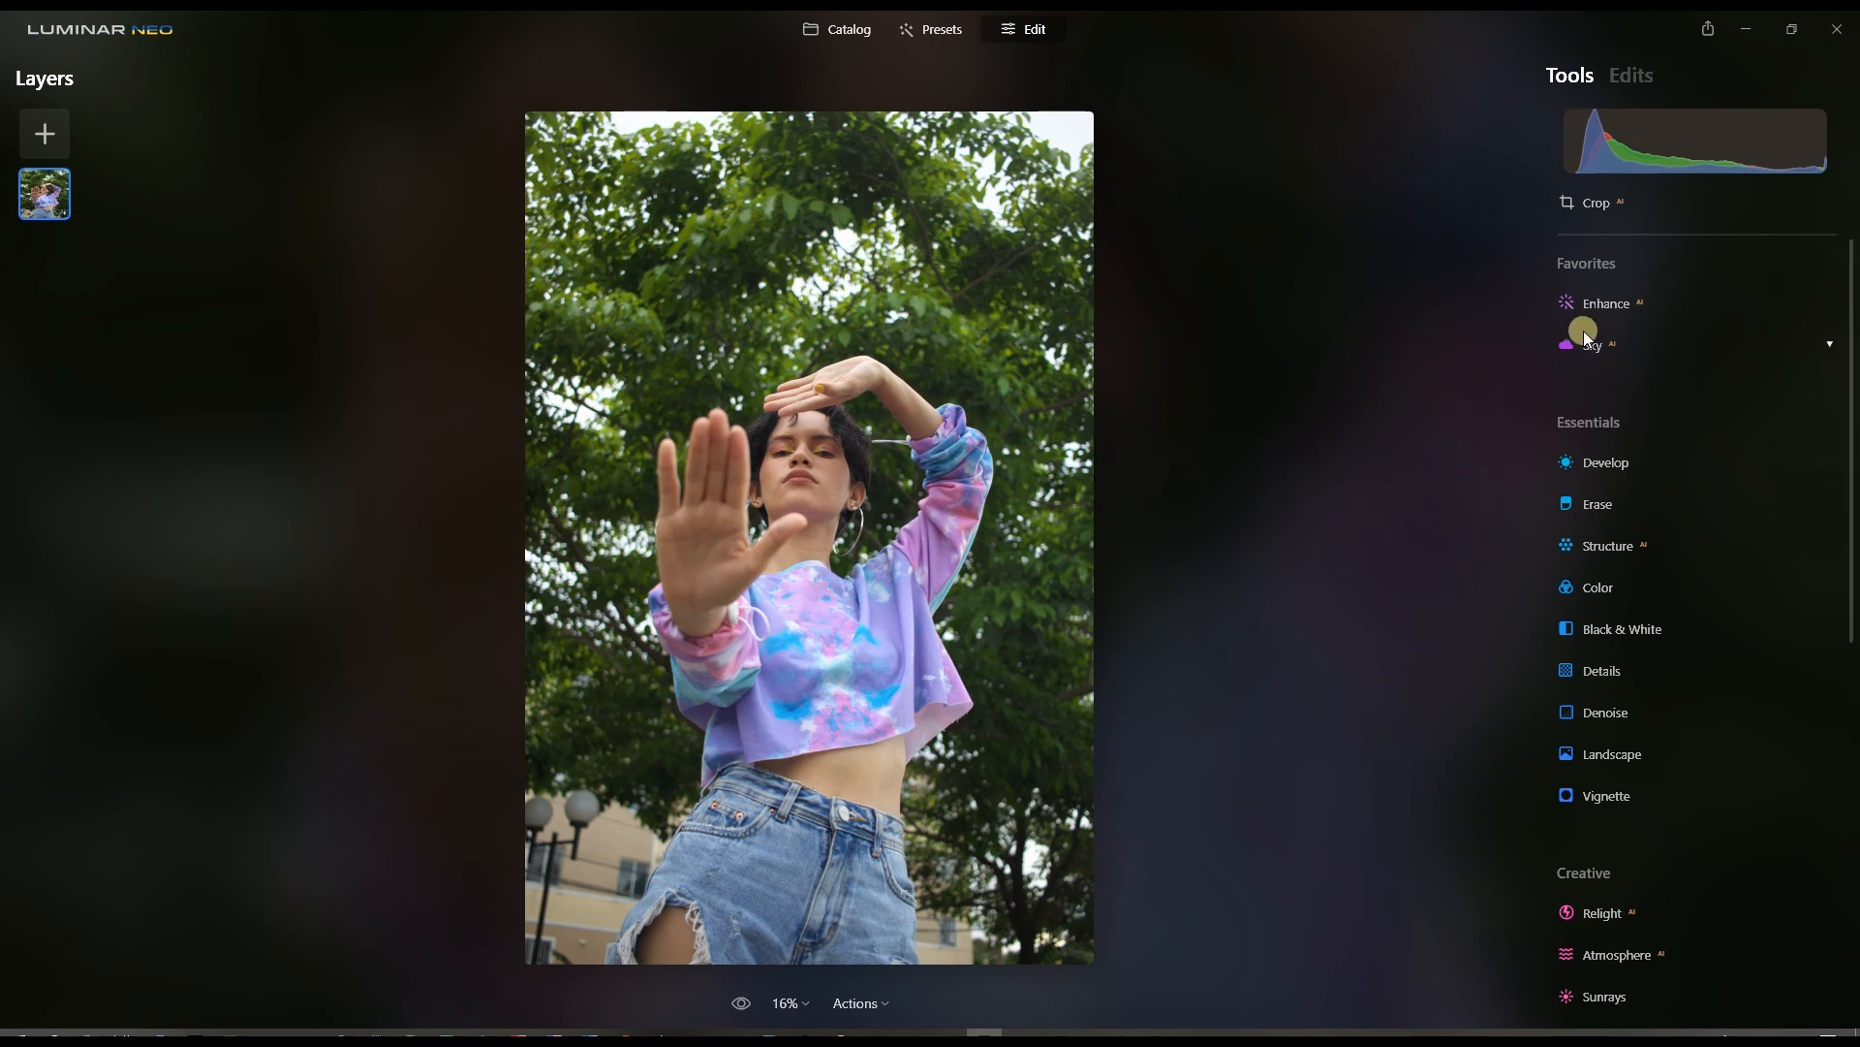
Step: Apply the Enhance AI adjustment to the portrait with Accent set to 27
{"action": "left_click", "coordinate": [1630, 307]}
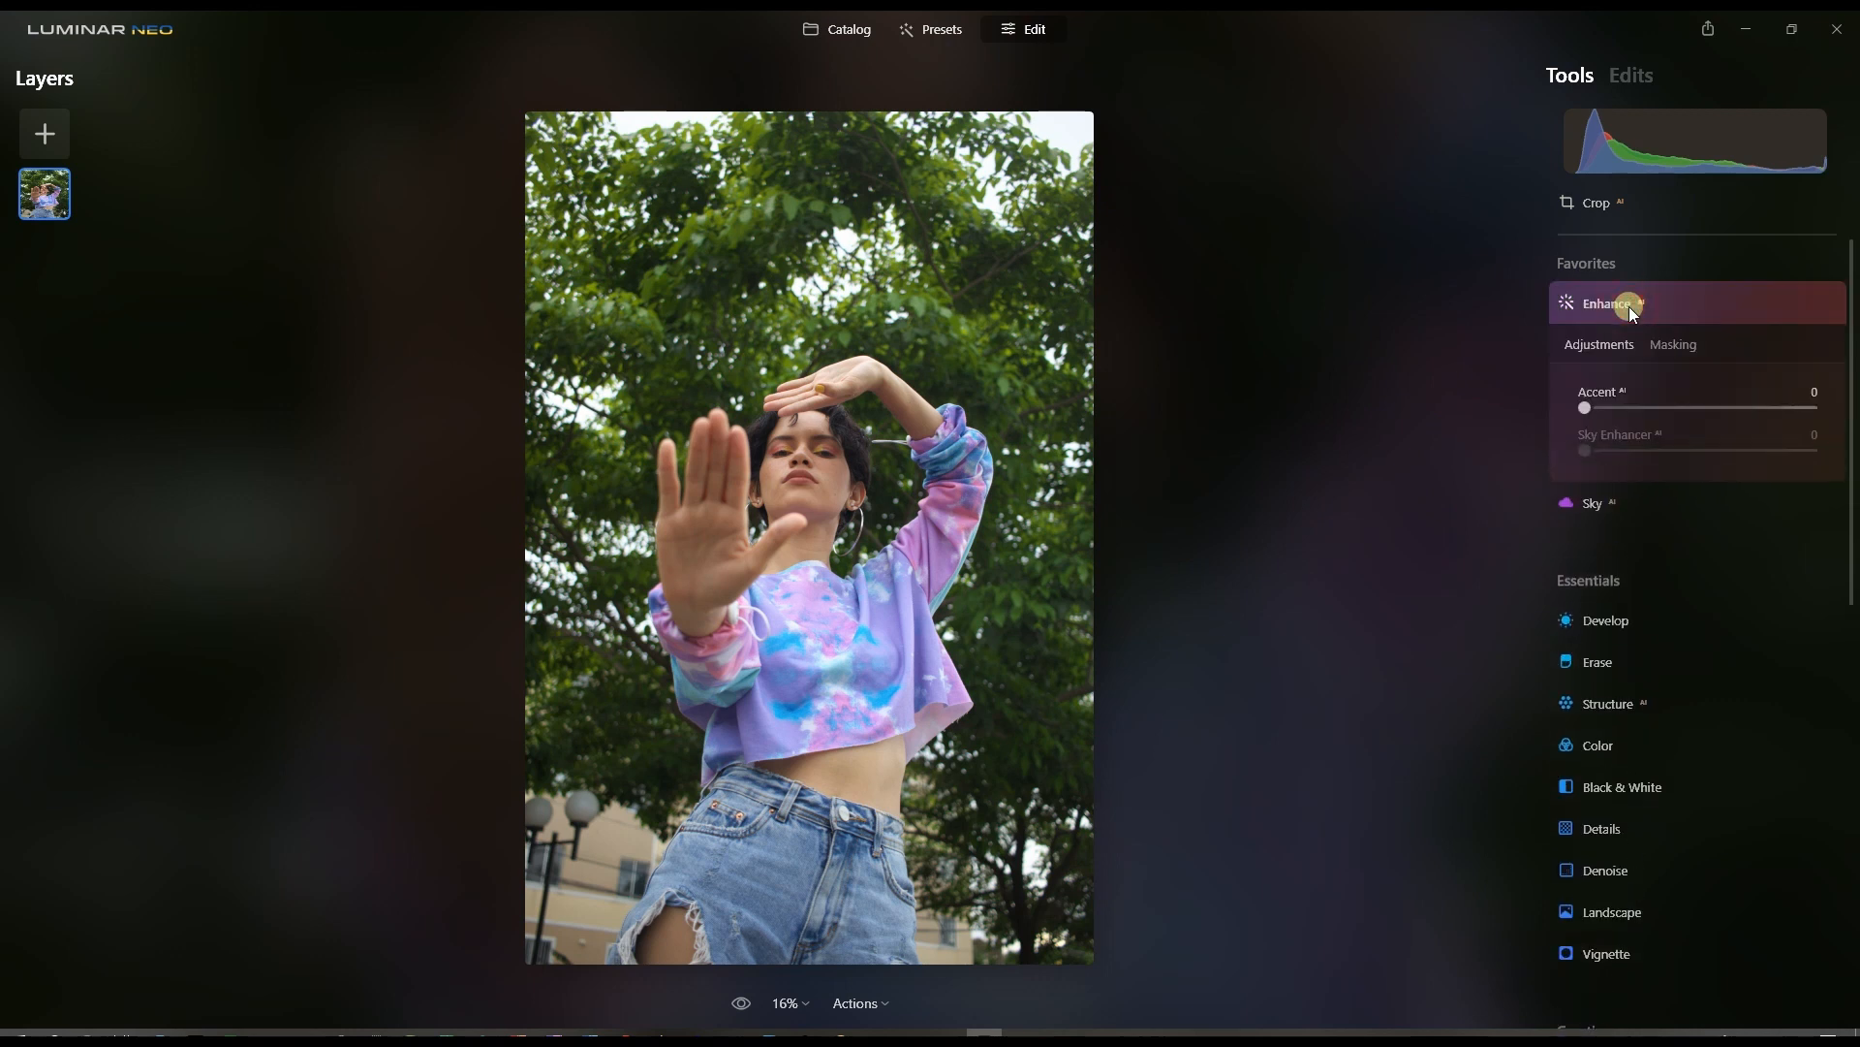
{"action": "left_click", "coordinate": [1644, 407]}
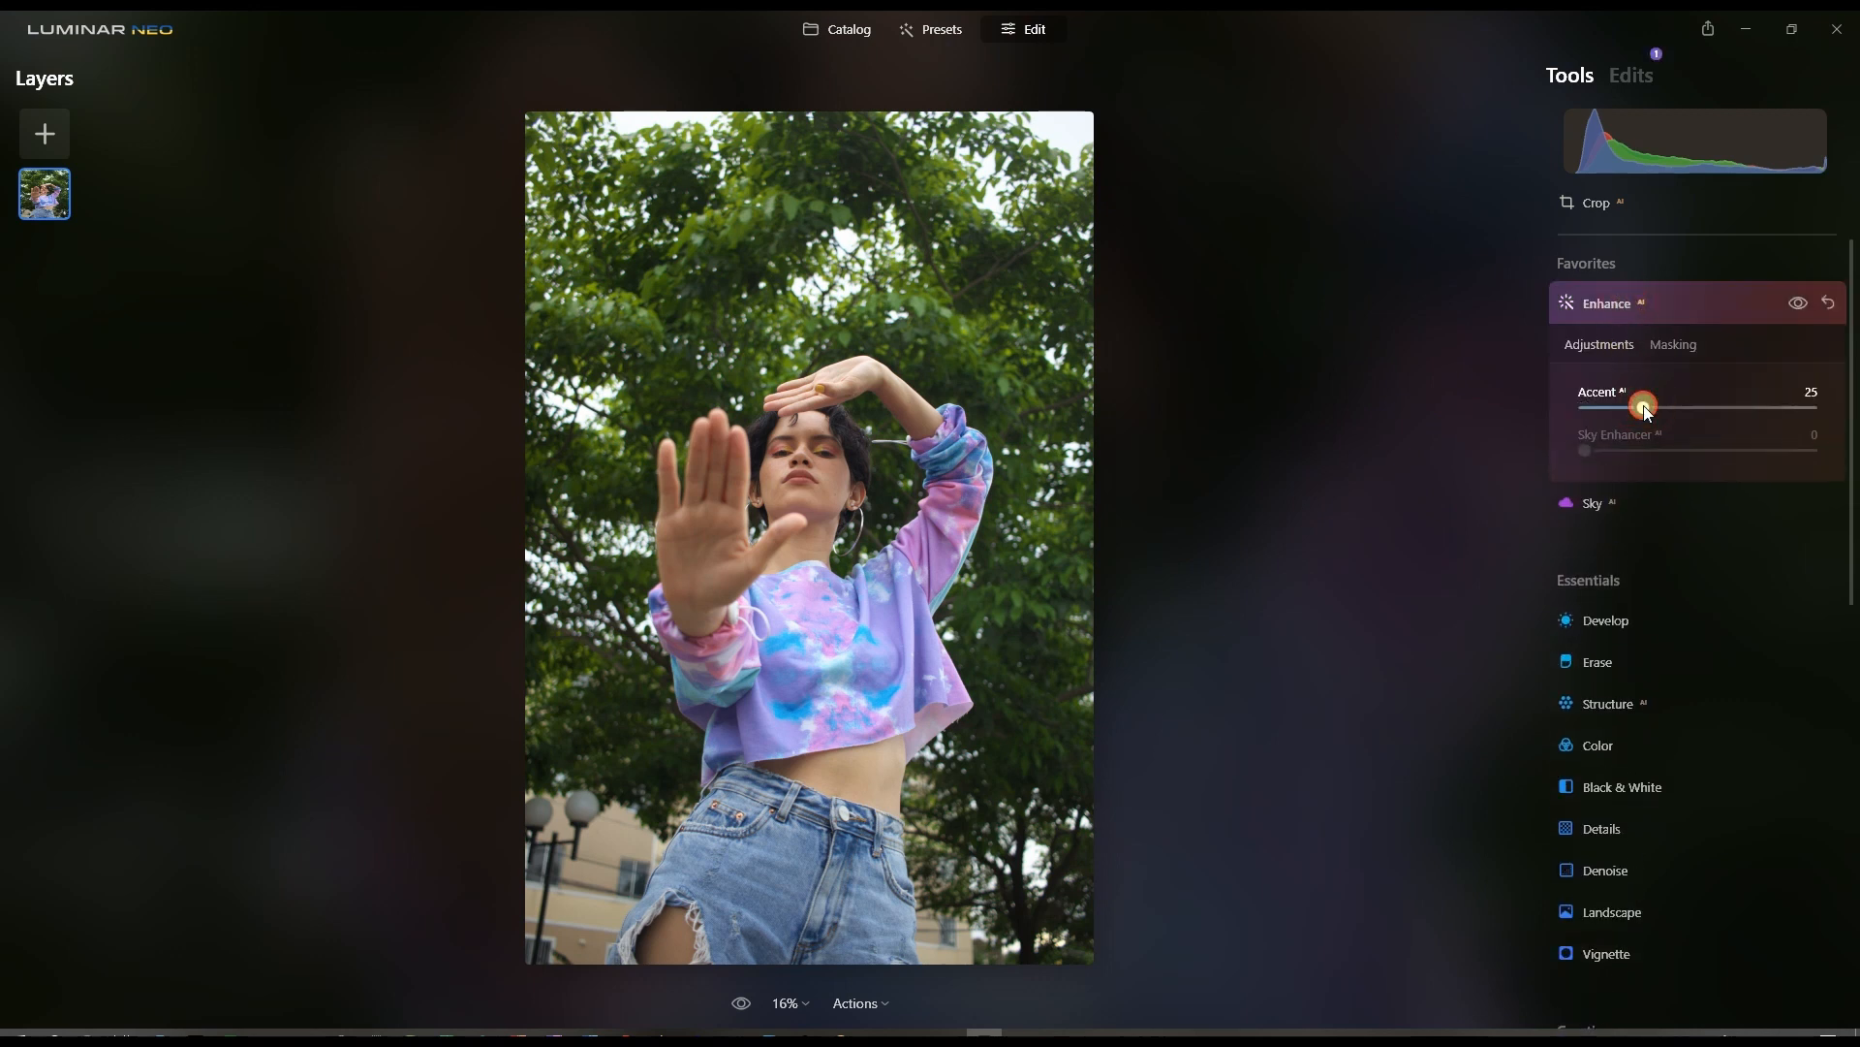
{"action": "left_click_drag", "start_coordinate": [1648, 411], "coordinate": [1649, 407]}
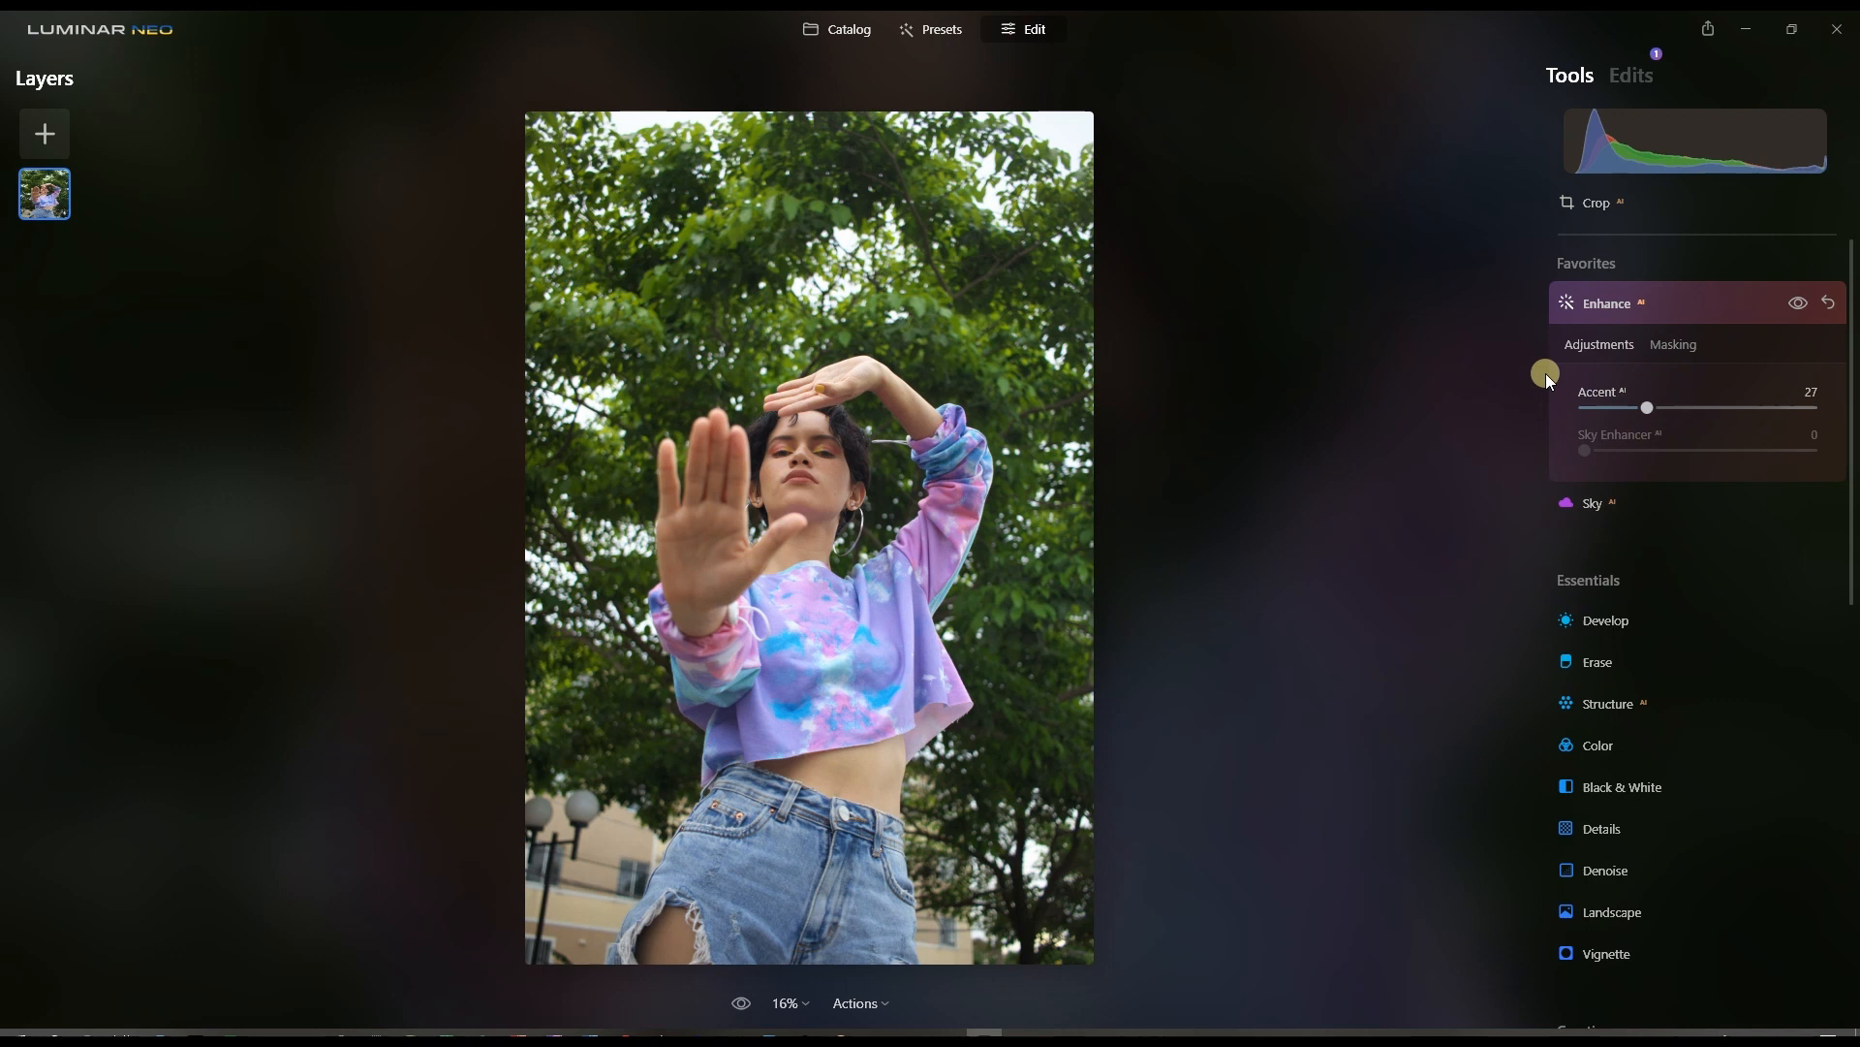
{"action": "left_click", "coordinate": [1690, 295]}
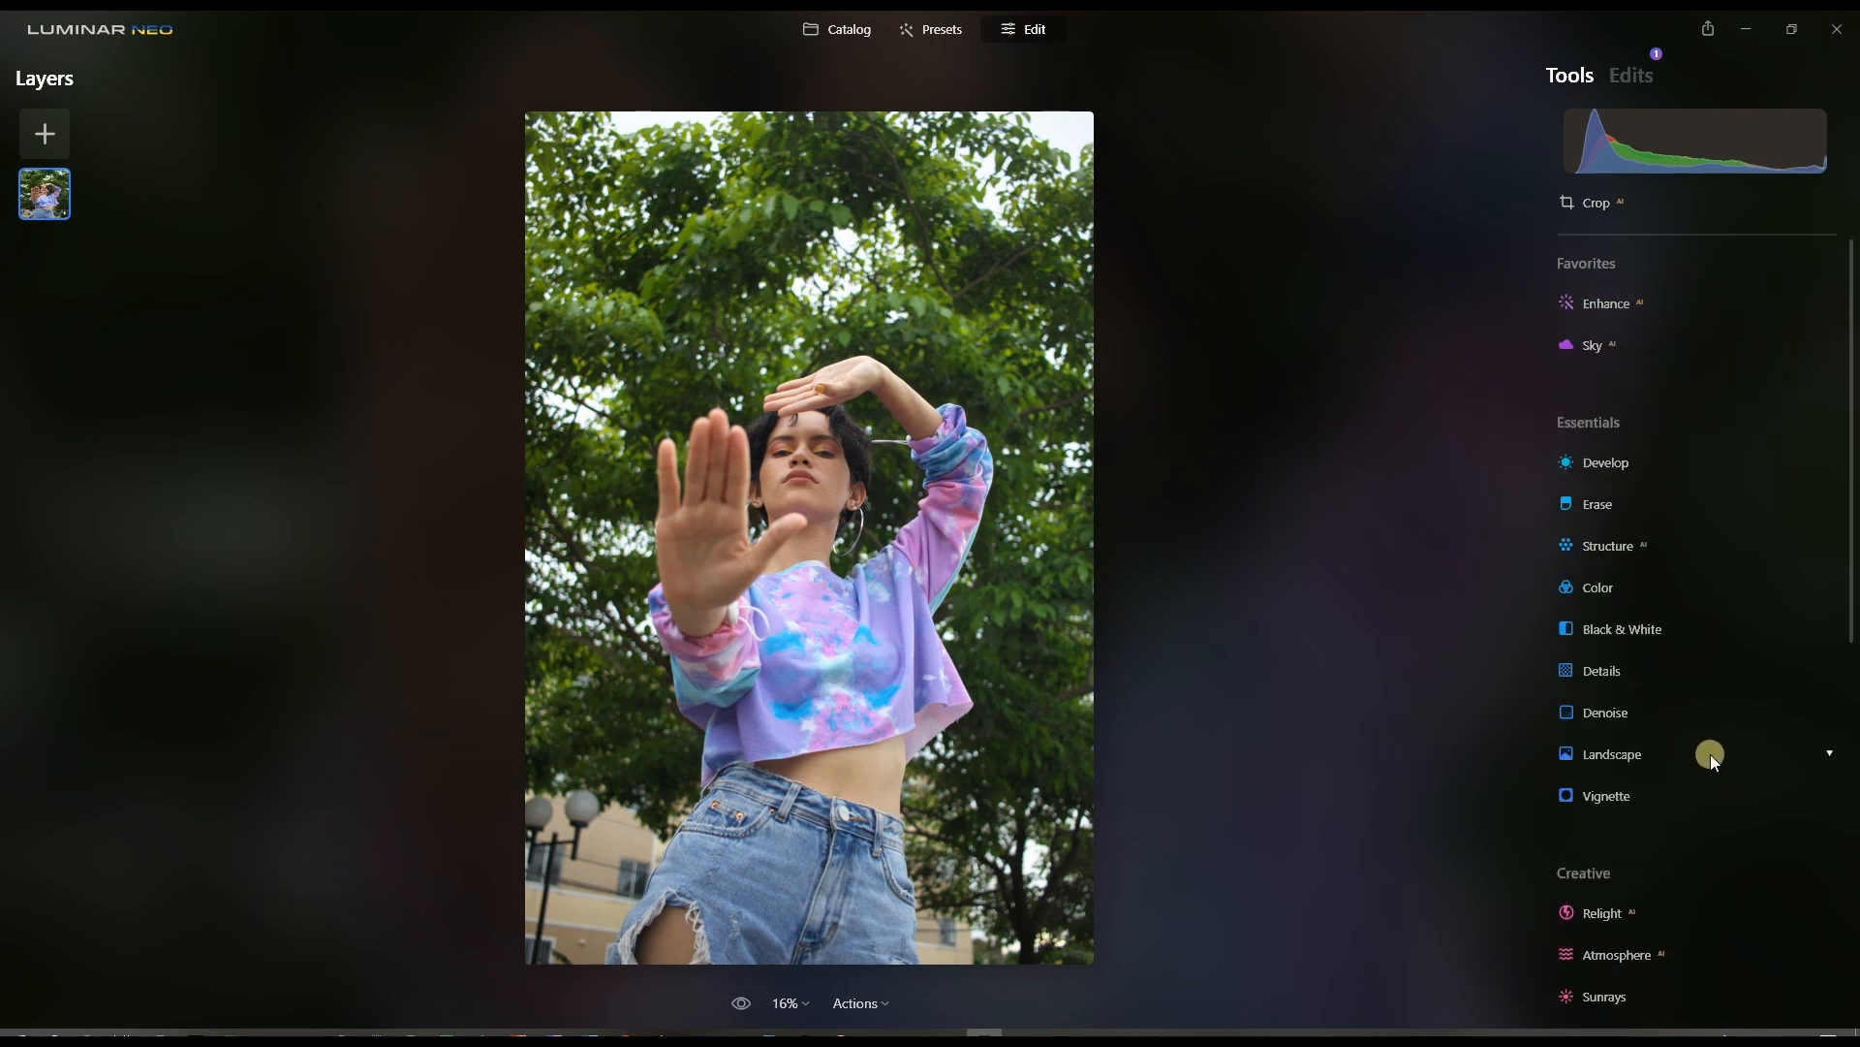
Step: Add a moderate Mystical effect to the portrait by raising its Amount to roughly a third of the range
{"action": "scroll", "coordinate": [1773, 849], "scroll_direction": "down", "scroll_amount": 3}
{"action": "scroll", "coordinate": [1748, 839], "scroll_direction": "down", "scroll_amount": 7}
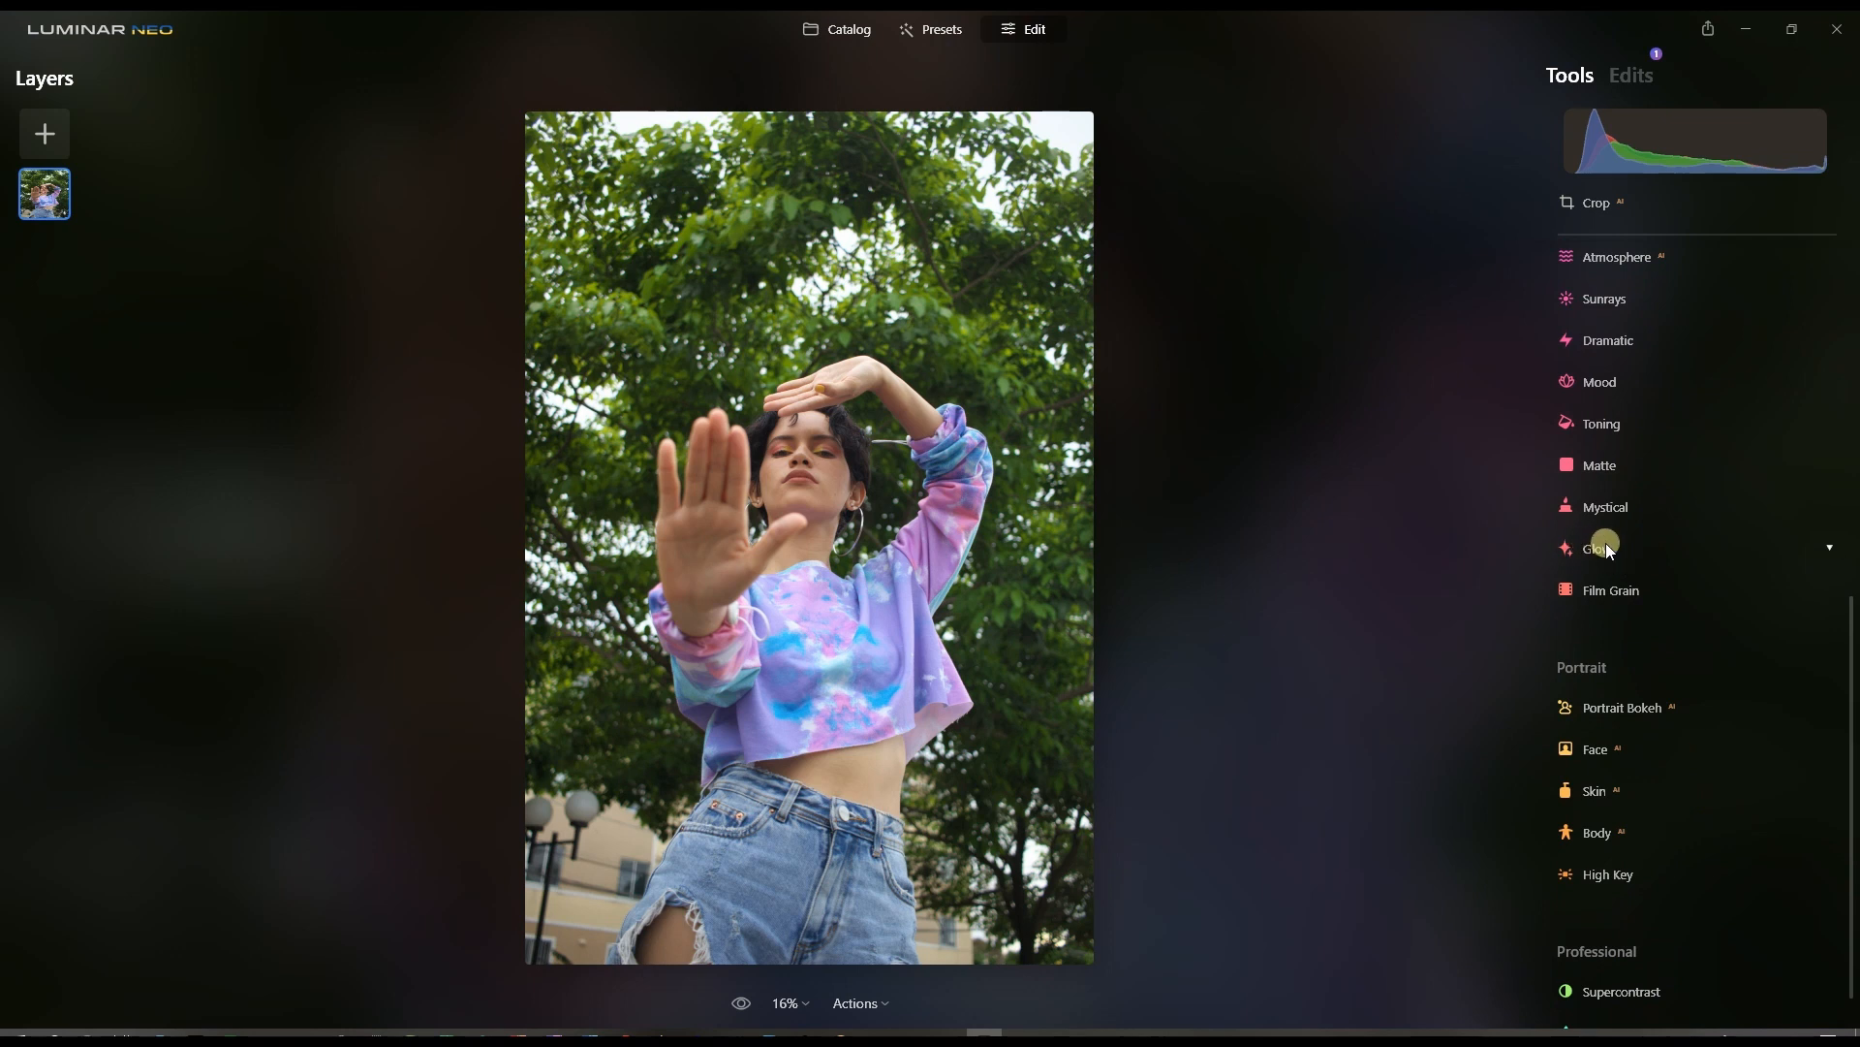
{"action": "left_click", "coordinate": [1608, 511]}
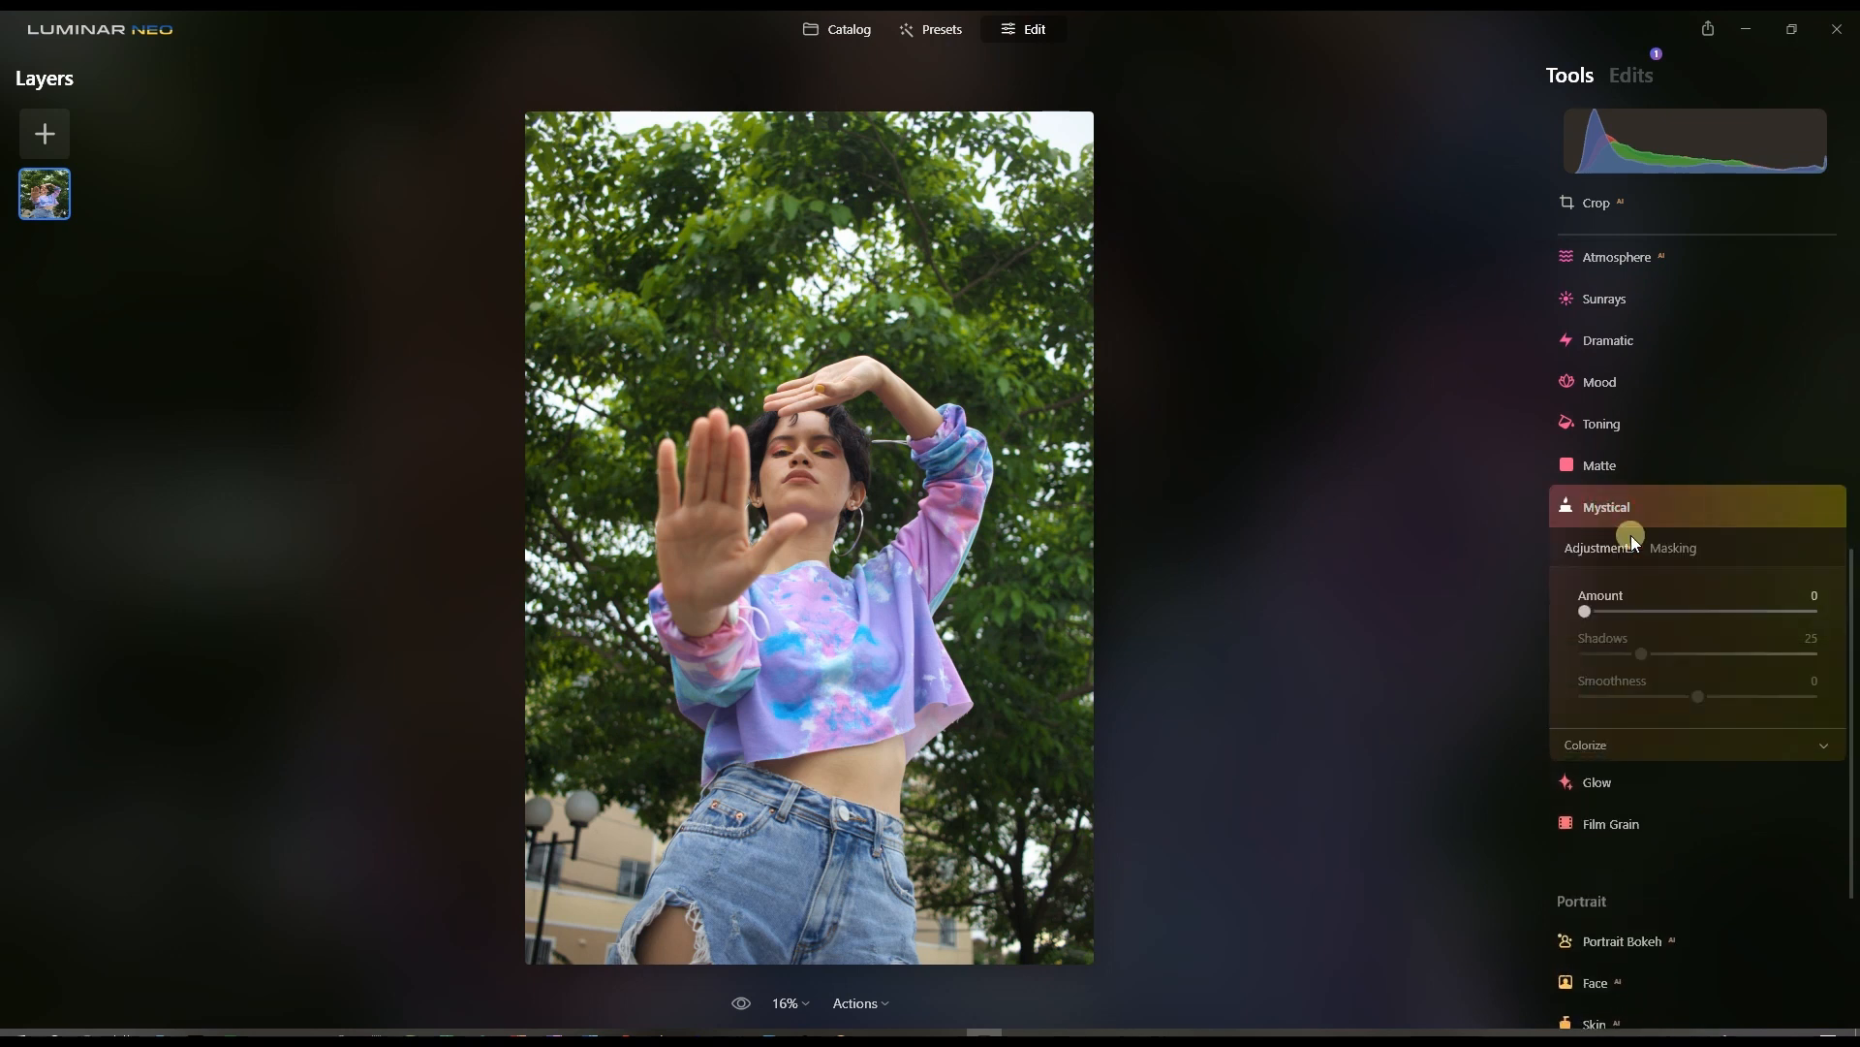
{"action": "left_click", "coordinate": [1647, 610]}
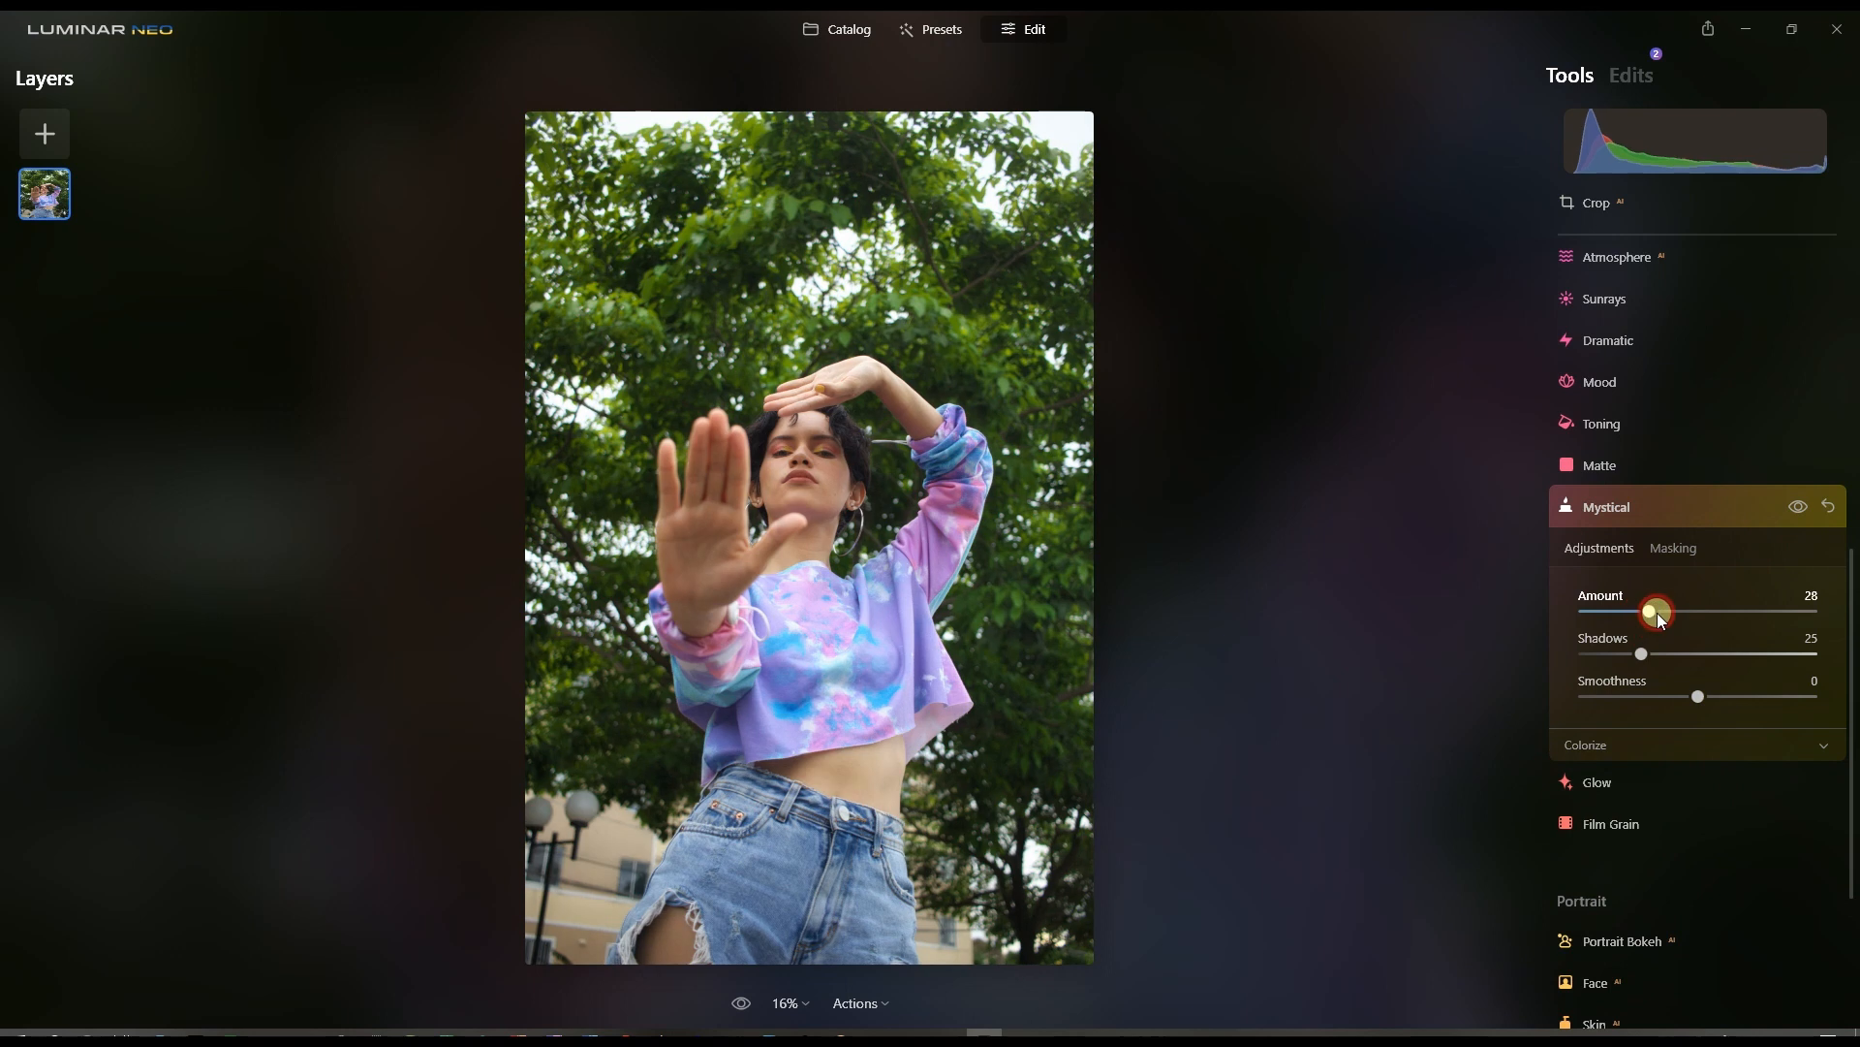
{"action": "mouse_move", "coordinate": [1690, 606]}
{"action": "left_mouse_down"}
{"action": "mouse_move", "coordinate": [1711, 618]}
{"action": "mouse_move", "coordinate": [1662, 620]}
{"action": "left_mouse_up"}
{"action": "left_click", "coordinate": [1688, 504]}
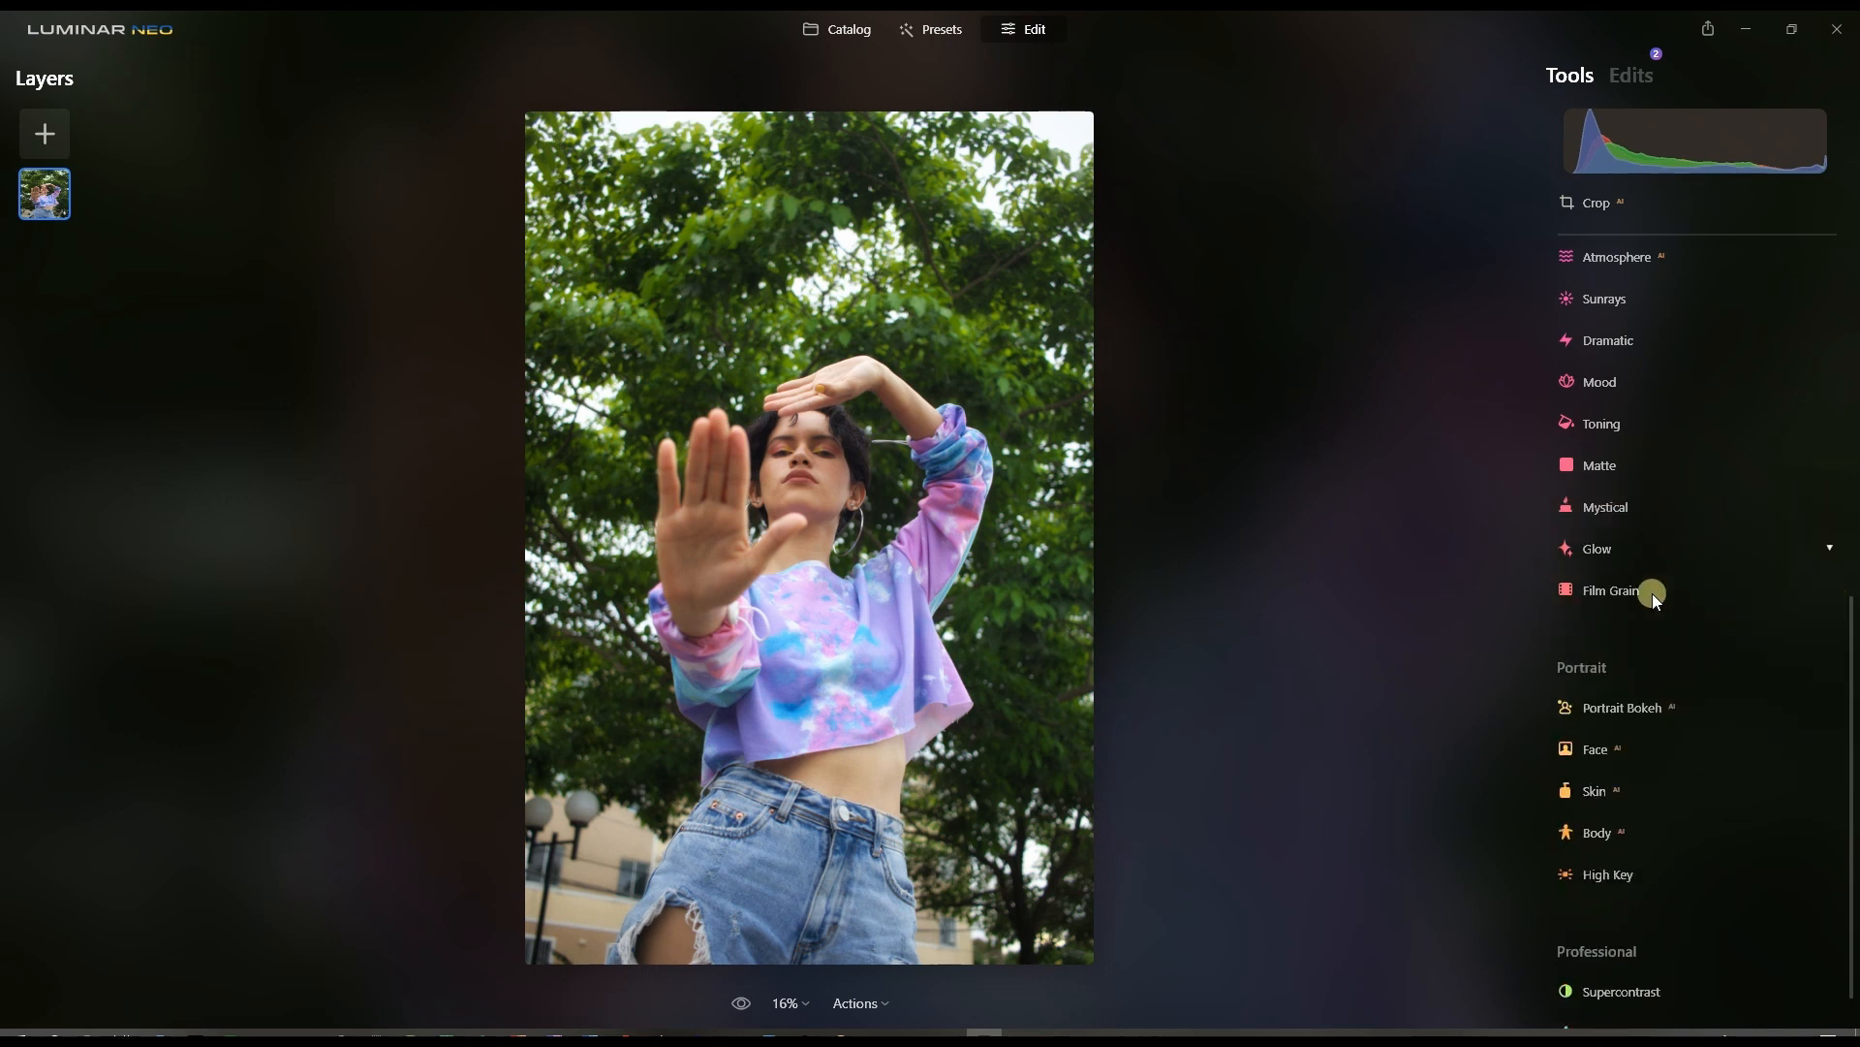
Step: Blur the background with Portrait Bokeh at an Amount of 68, comparing the photo with and without the effect
{"action": "left_click", "coordinate": [1632, 713]}
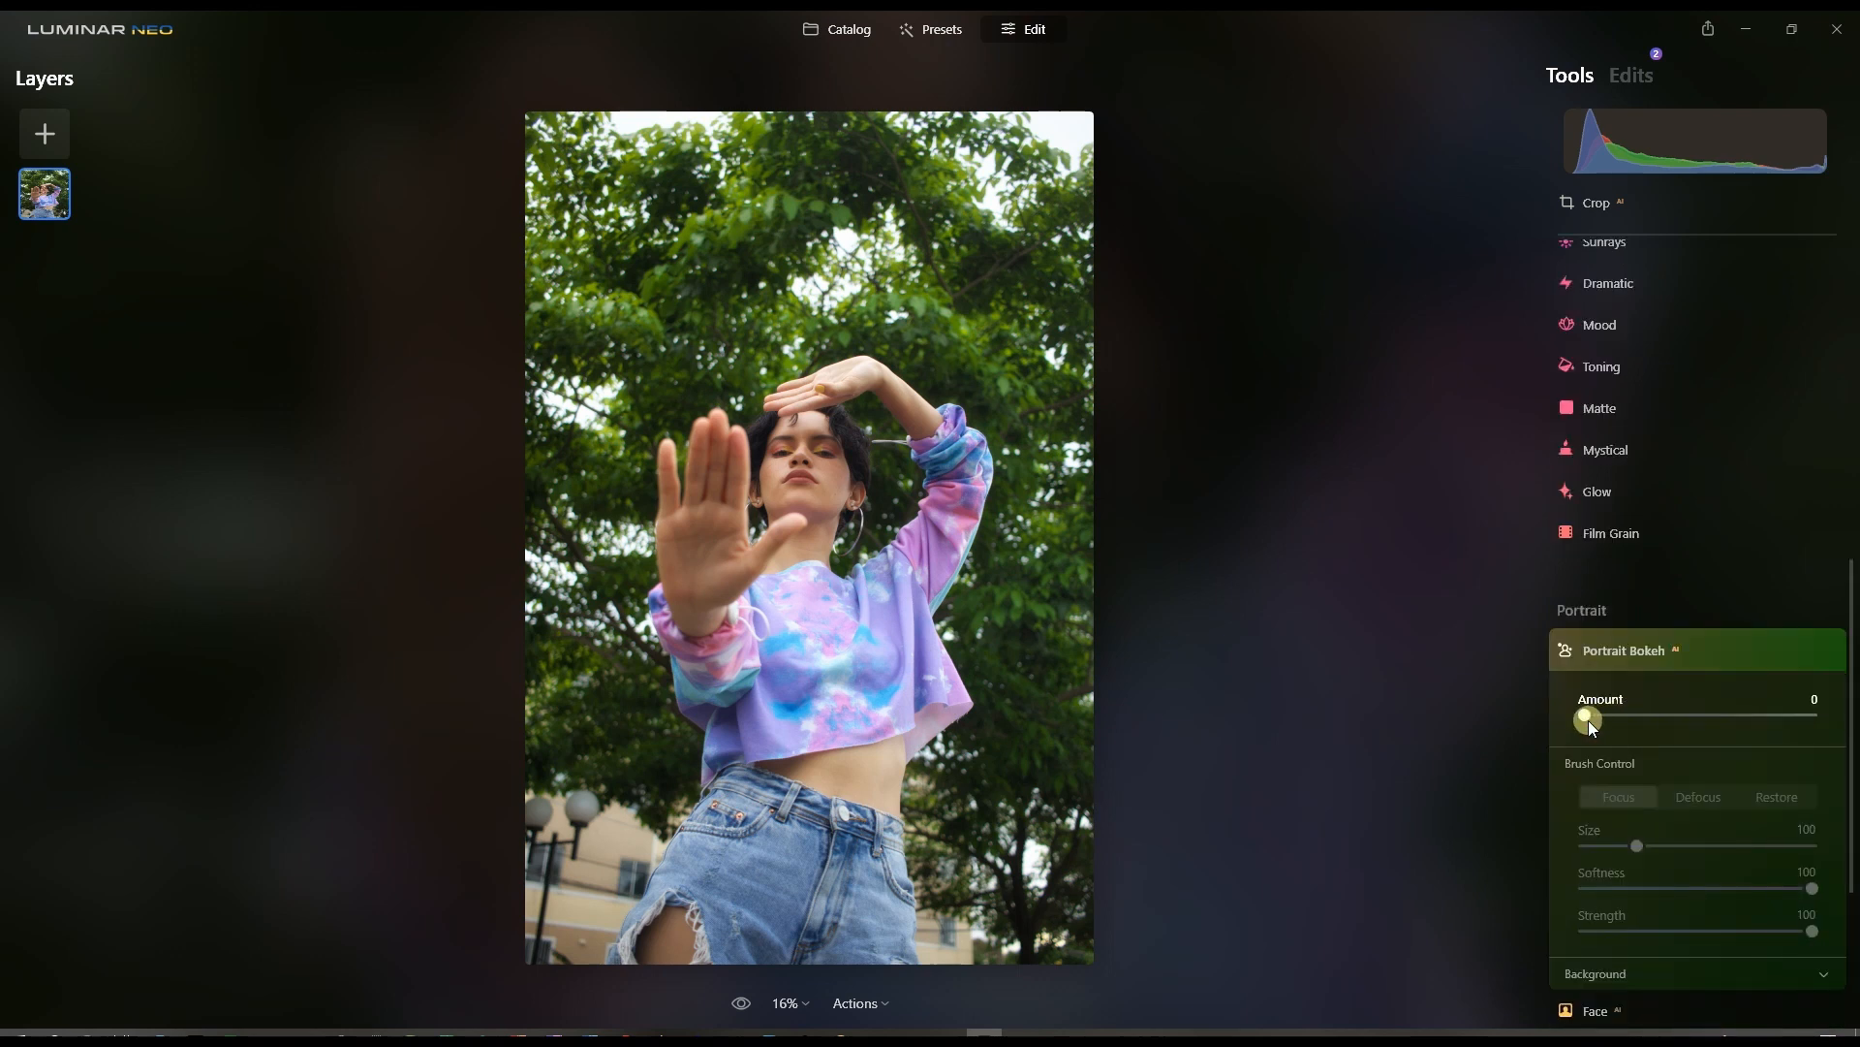
{"action": "left_click_drag", "start_coordinate": [1588, 718], "coordinate": [1712, 750]}
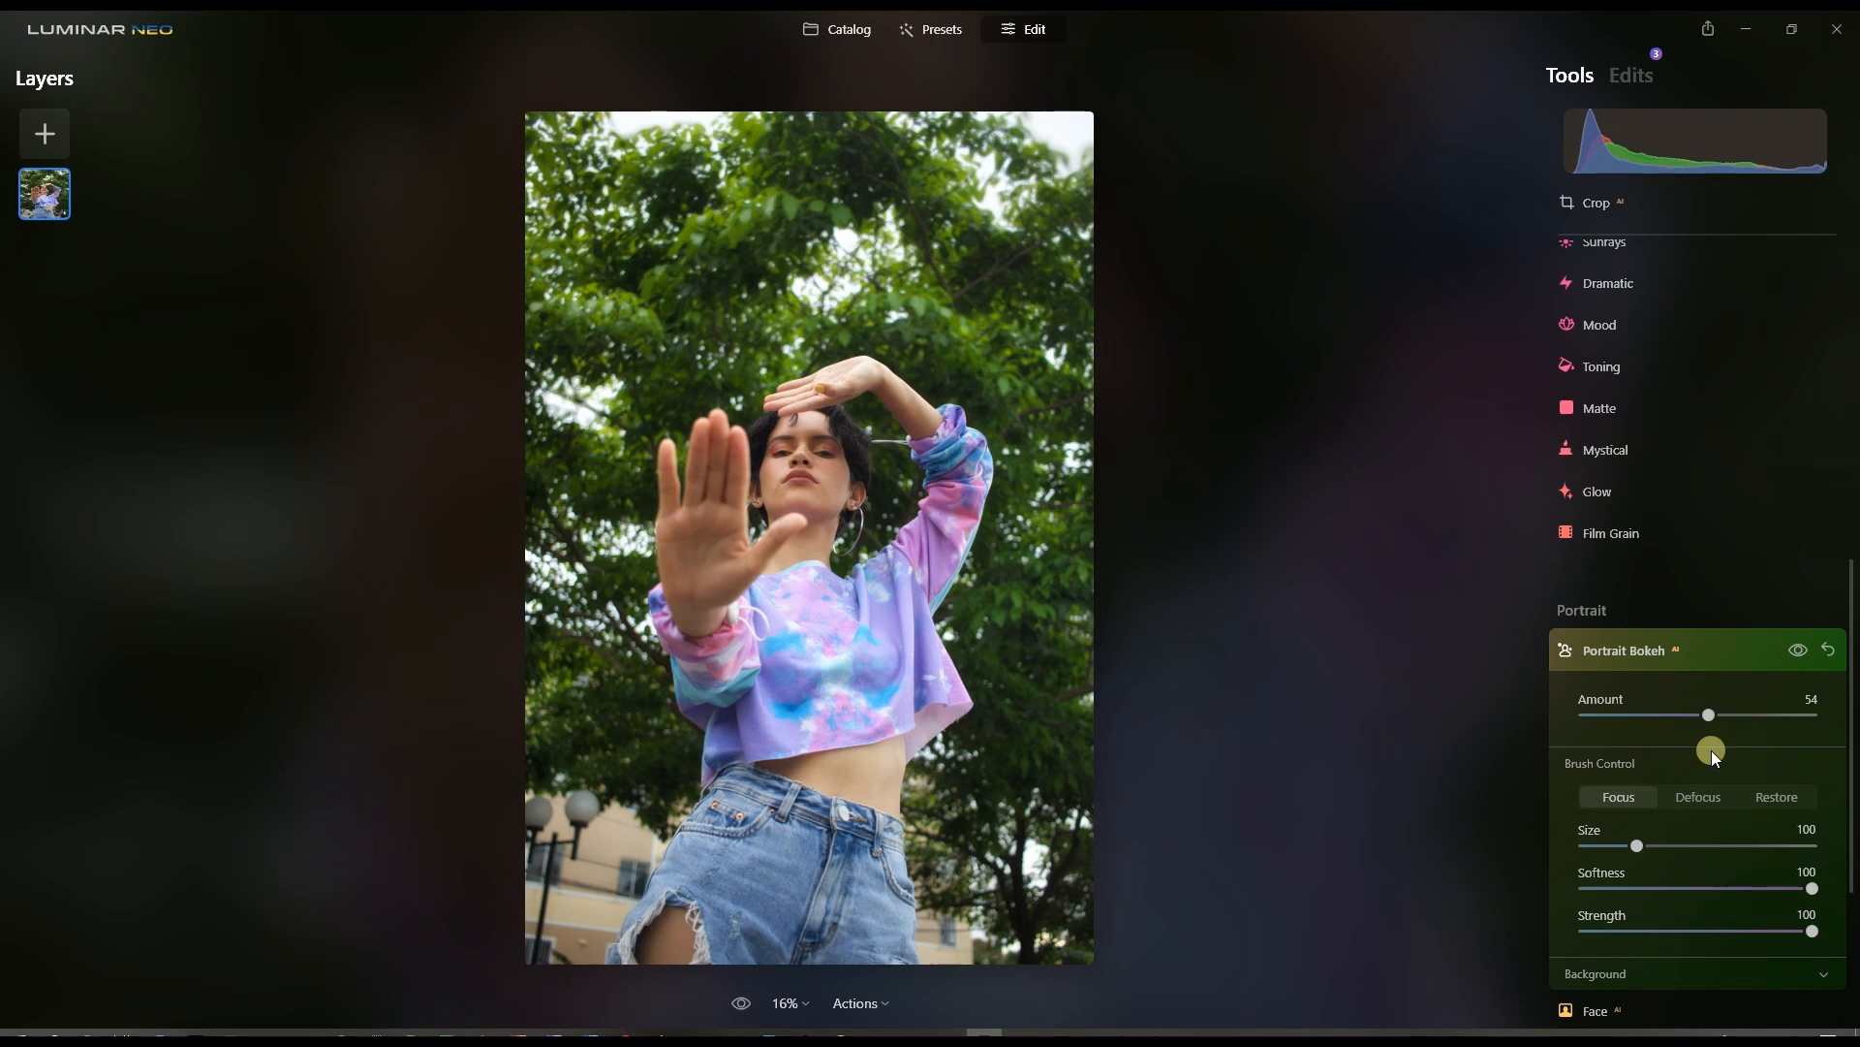
{"action": "left_click", "coordinate": [1803, 651]}
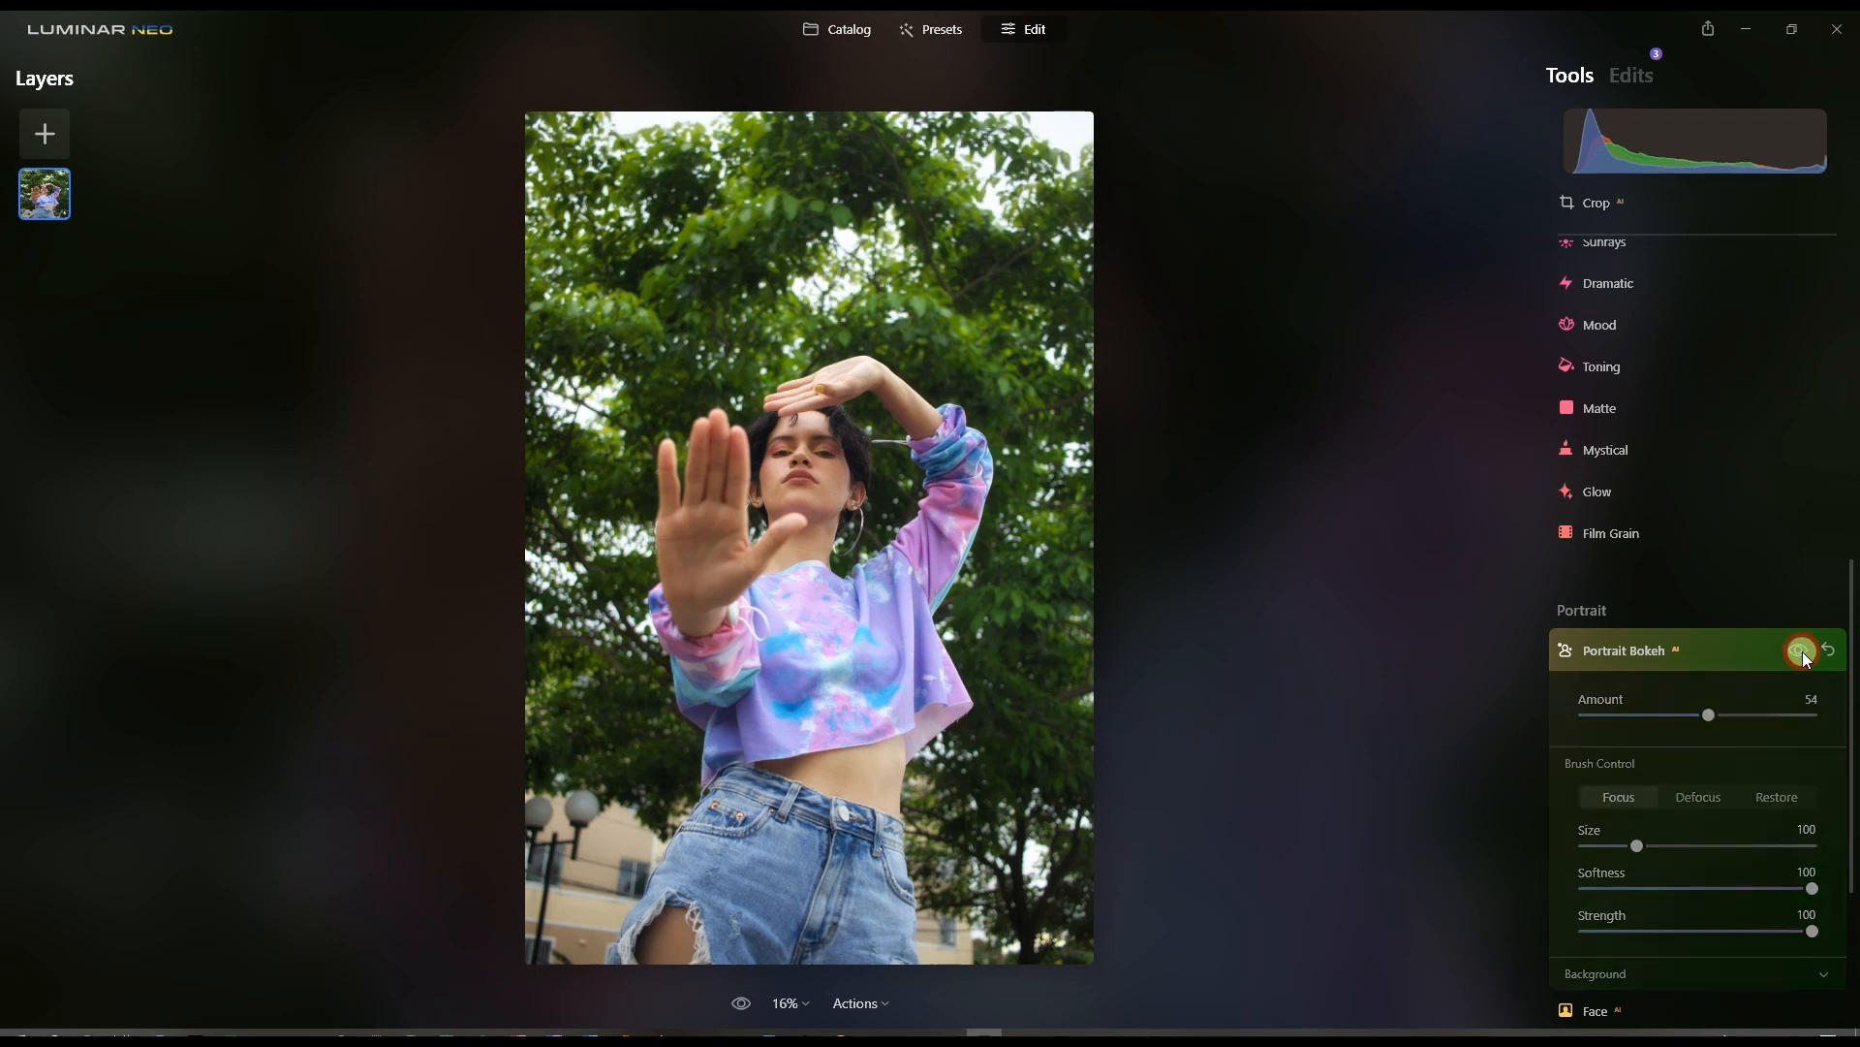
{"action": "left_click", "coordinate": [1802, 651]}
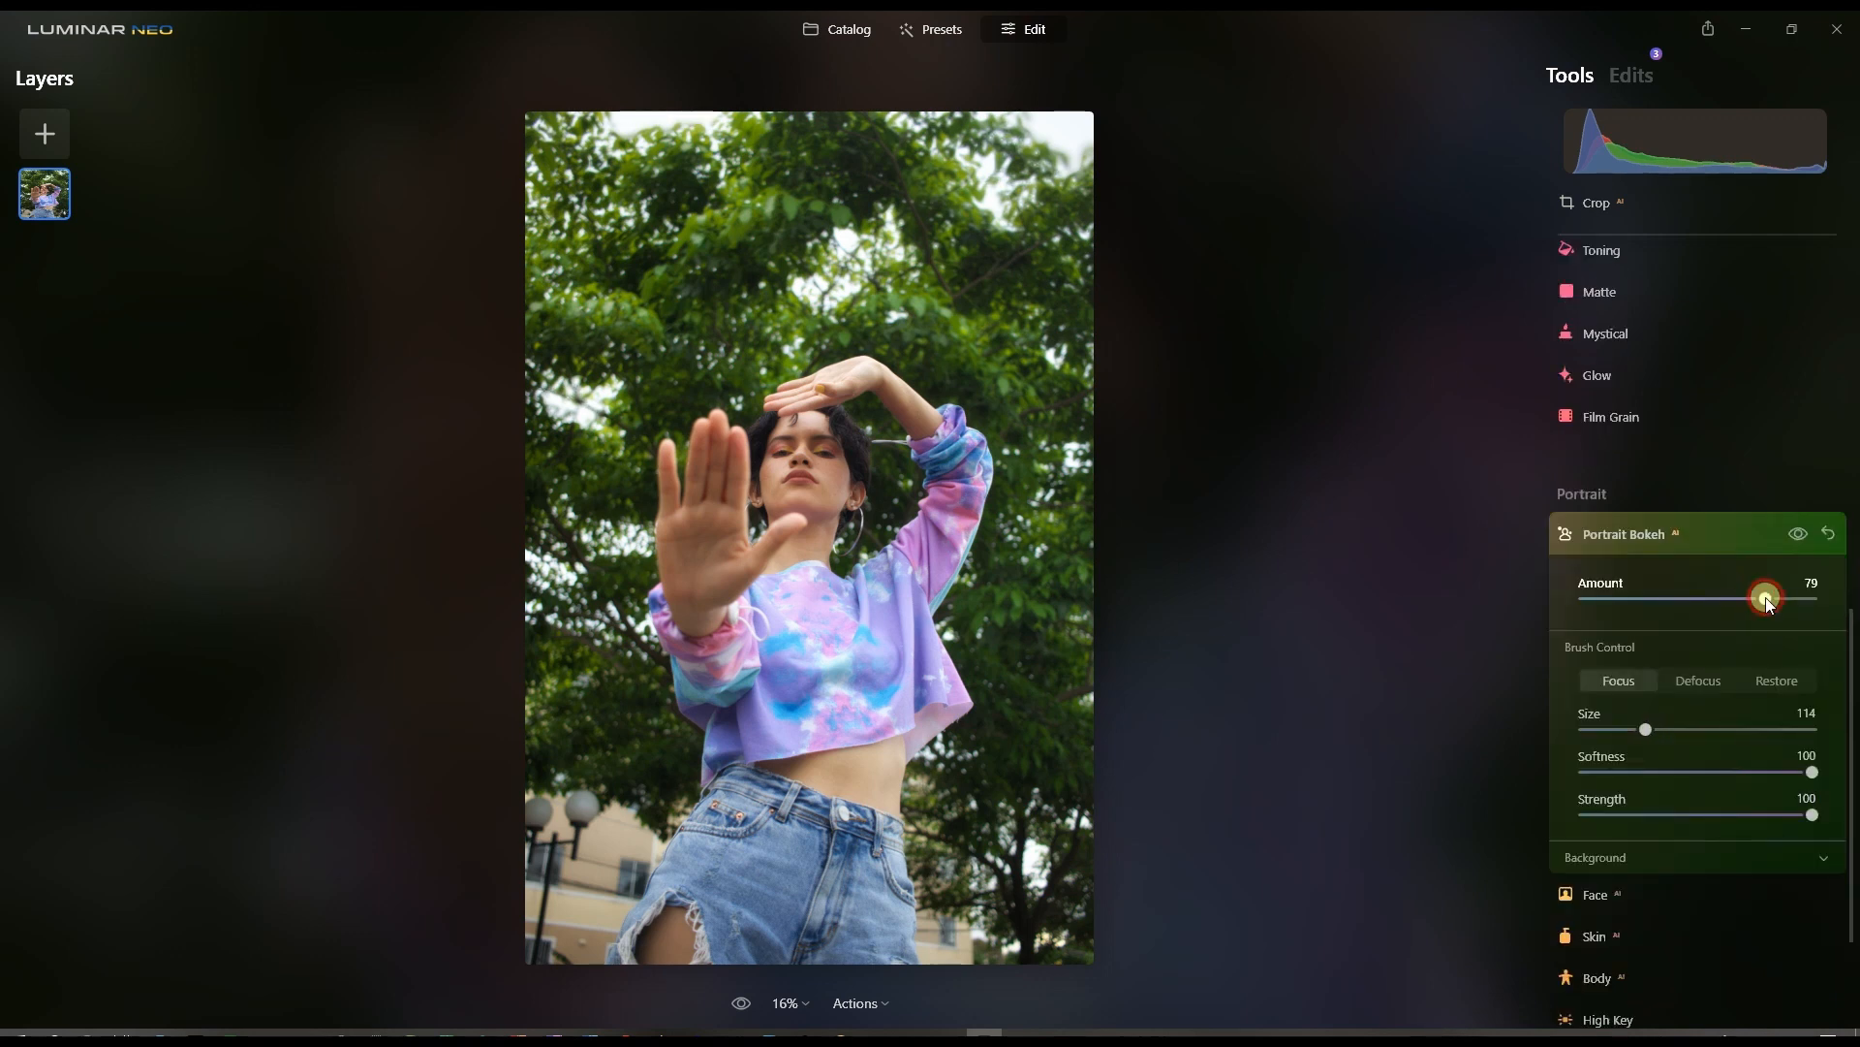
{"action": "left_click_drag", "start_coordinate": [1767, 600], "coordinate": [1739, 601]}
Step: Set the bokeh background's Brightness to 57 and make its Warmth slightly warmer
{"action": "left_click", "coordinate": [1822, 857]}
{"action": "scroll", "coordinate": [1790, 869], "scroll_direction": "down", "scroll_amount": 3}
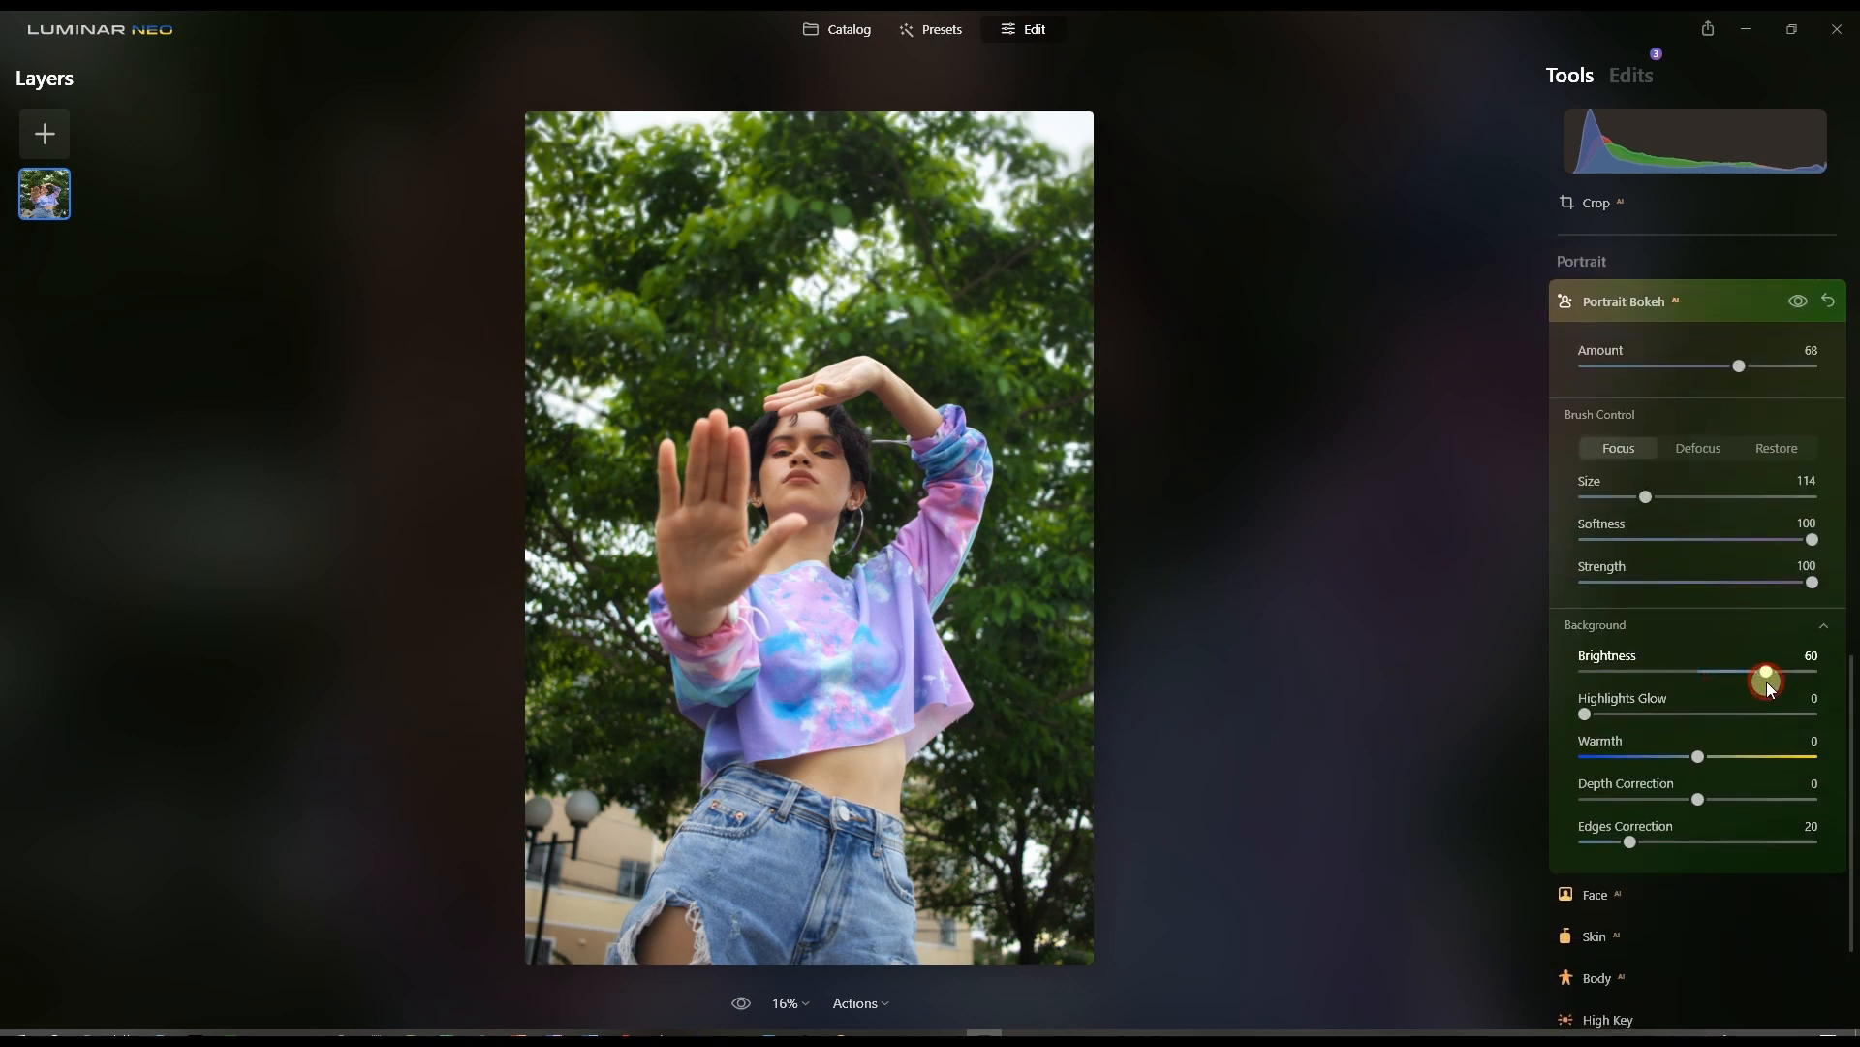
{"action": "mouse_move", "coordinate": [1766, 682]}
{"action": "left_mouse_down"}
{"action": "mouse_move", "coordinate": [1690, 679]}
{"action": "mouse_move", "coordinate": [1764, 694]}
{"action": "left_mouse_up"}
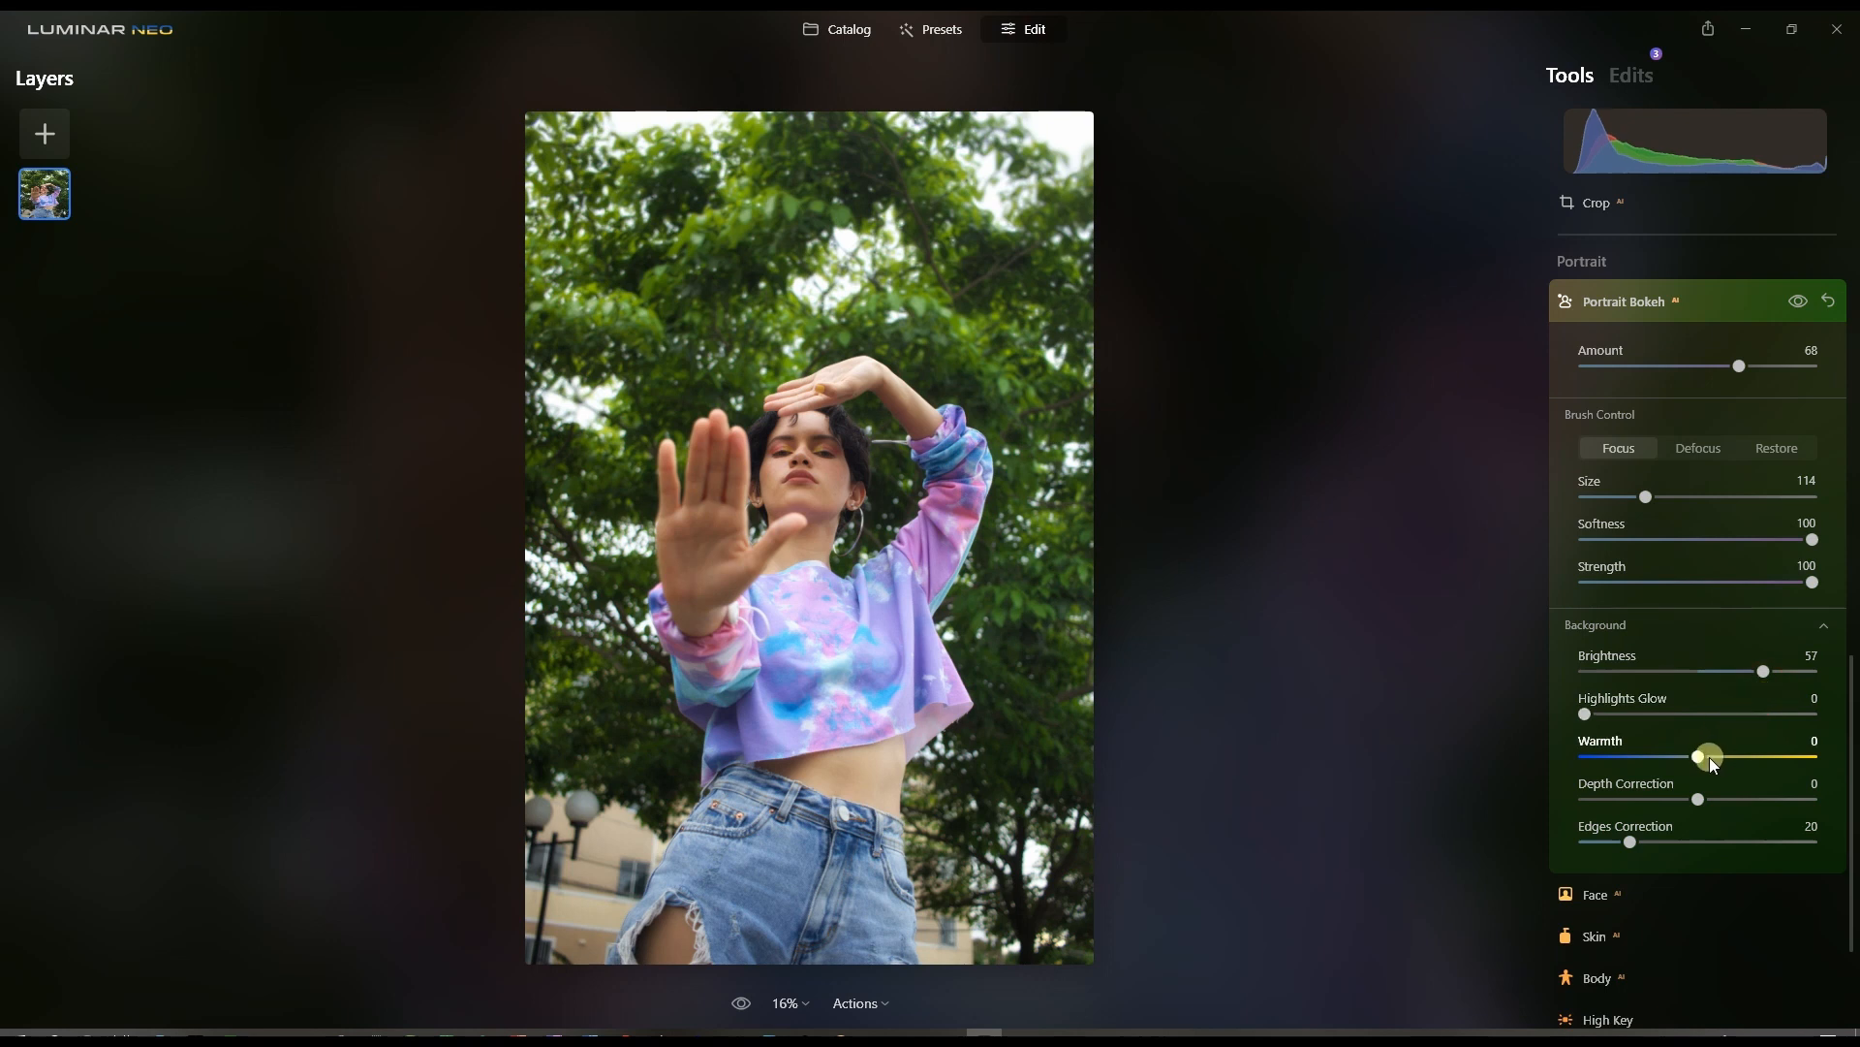
{"action": "left_click_drag", "start_coordinate": [1711, 758], "coordinate": [1724, 759]}
{"action": "left_click", "coordinate": [1626, 305]}
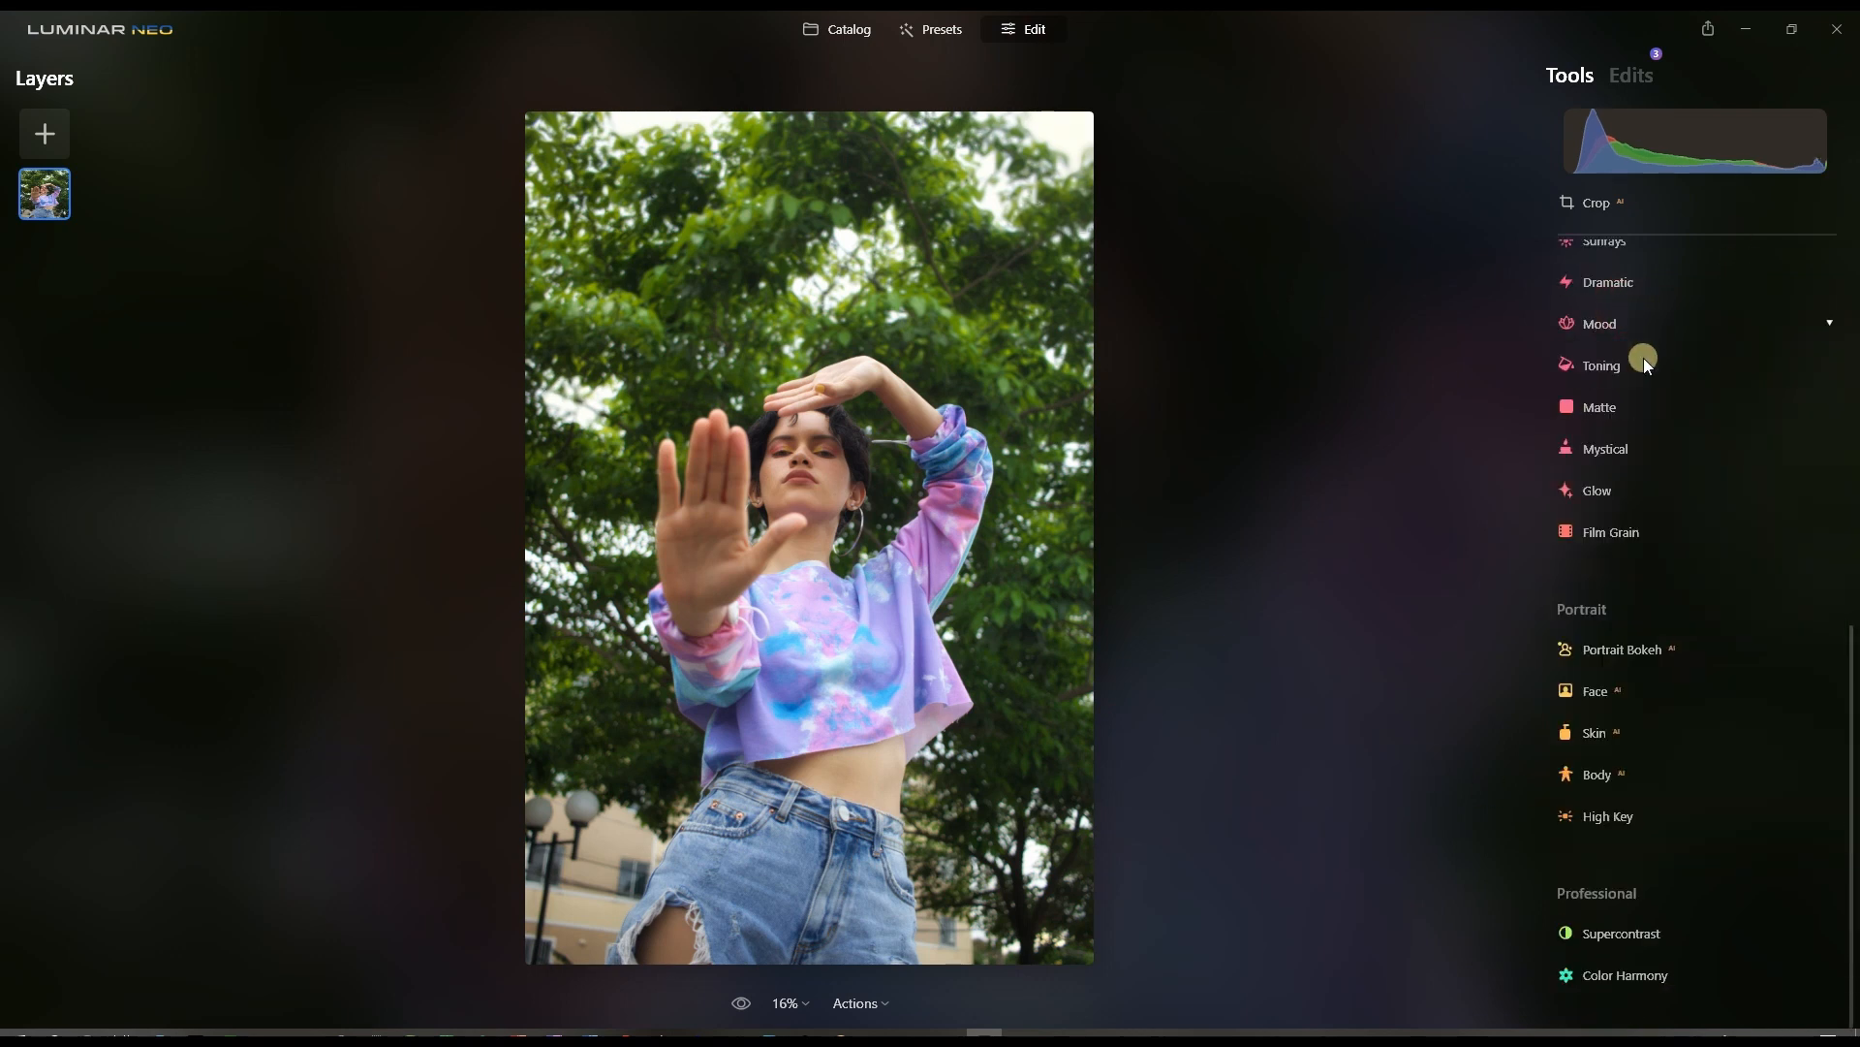
Step: Compare the edited portrait with the original photo
{"action": "left_click", "coordinate": [742, 1008]}
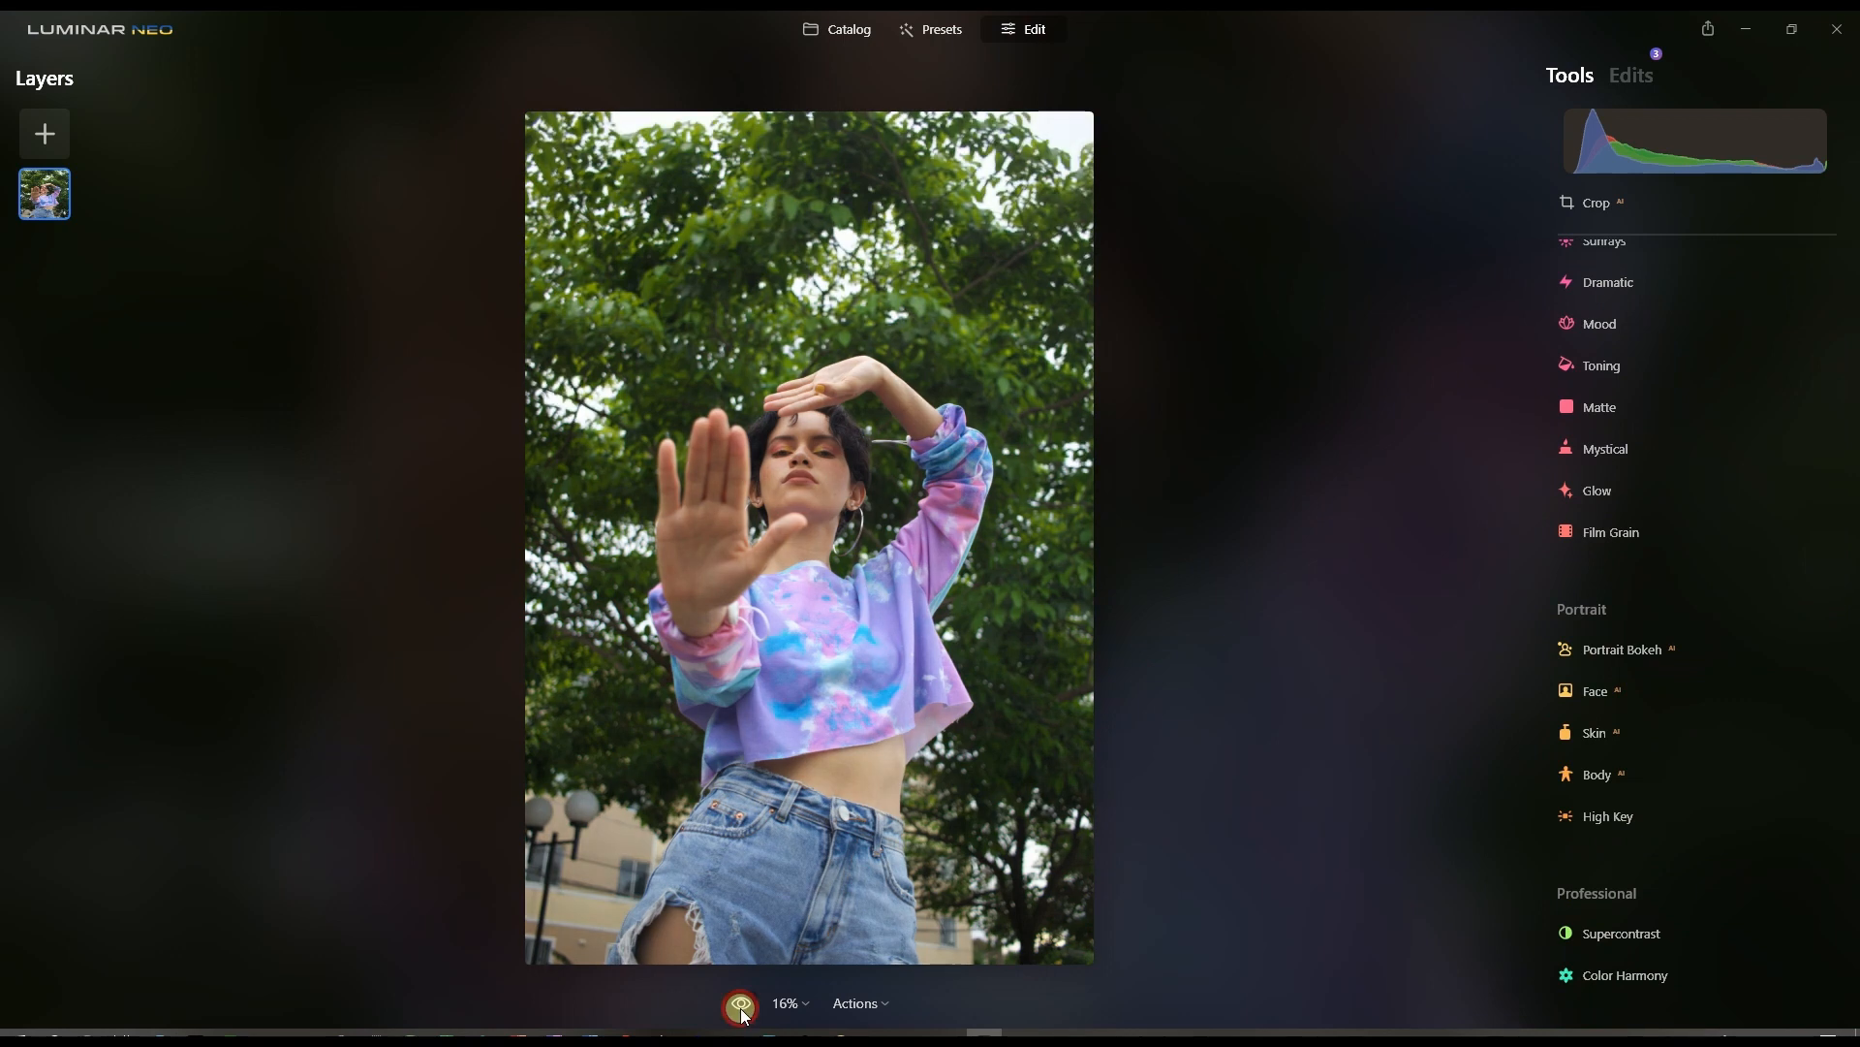
{"action": "left_click", "coordinate": [742, 1008]}
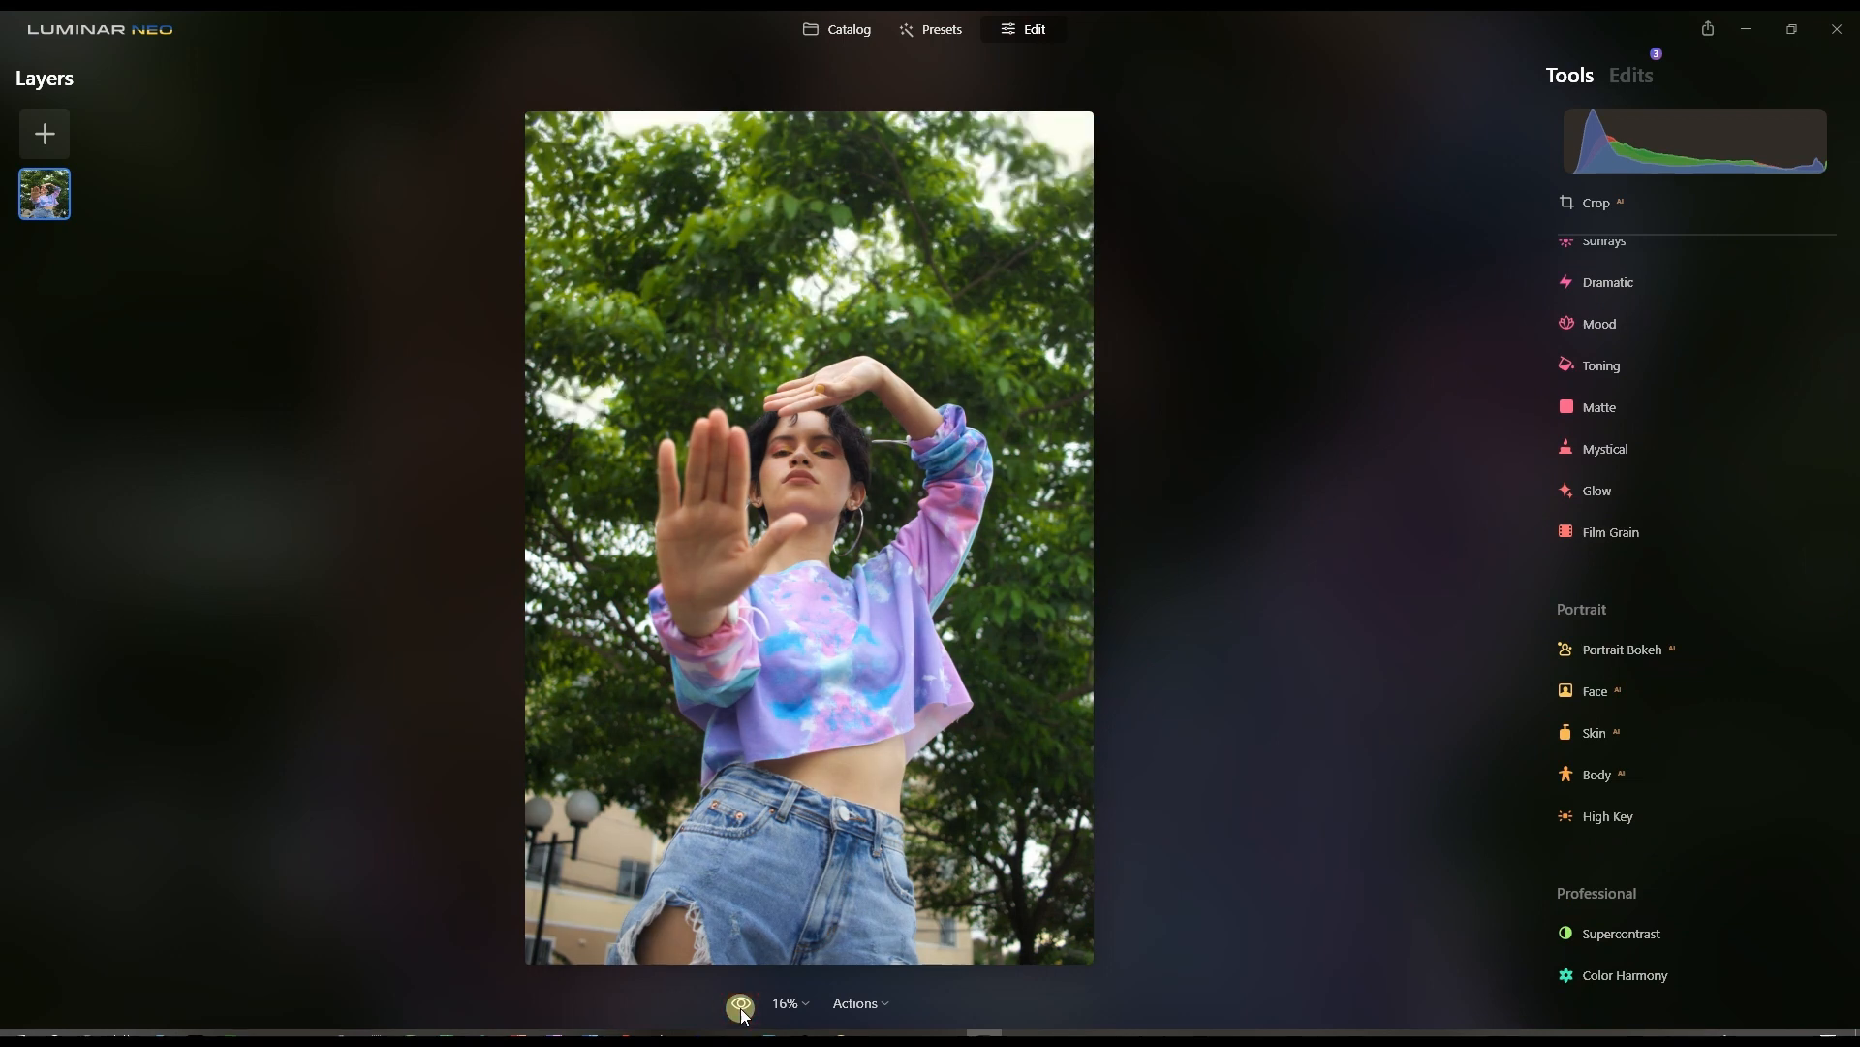
{"action": "left_click", "coordinate": [742, 1008]}
Step: Add a second Portrait Bokeh adjustment, choose the Defocus brush for the background, and set the Amount to 74
{"action": "left_click", "coordinate": [1624, 651]}
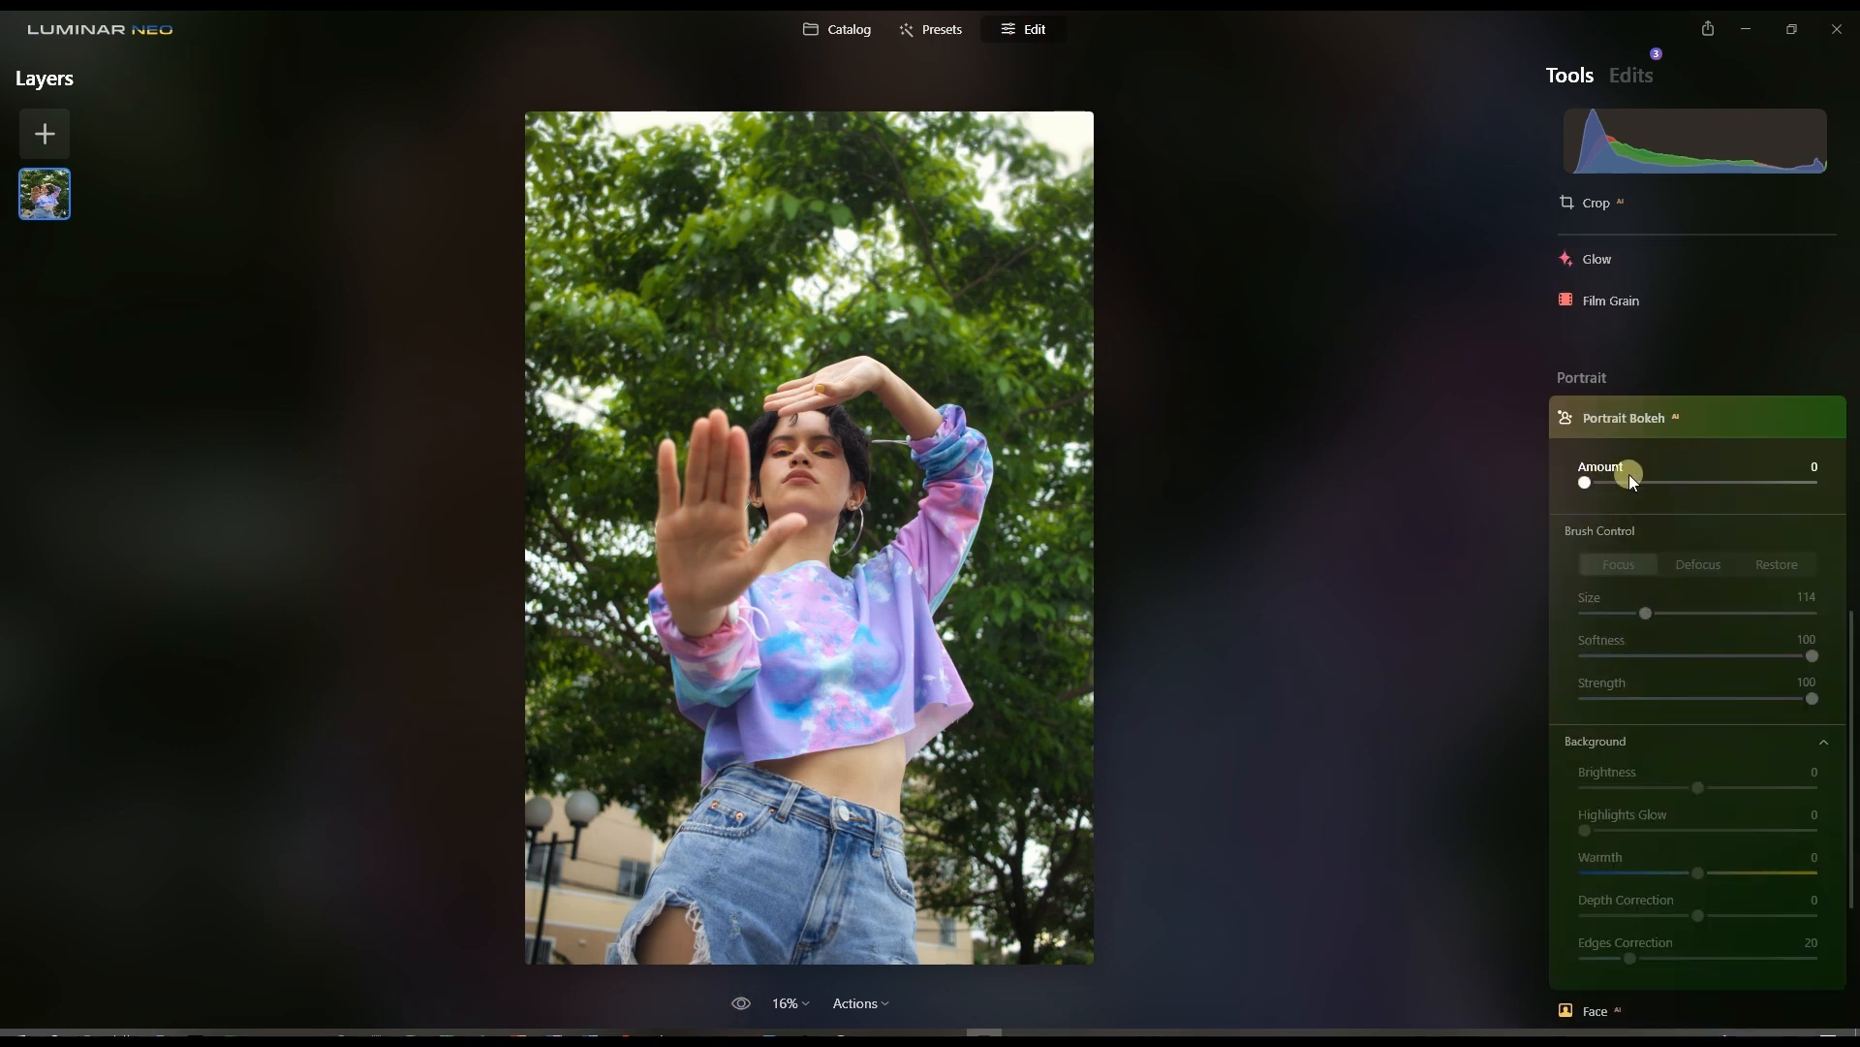
{"action": "left_click_drag", "start_coordinate": [1602, 483], "coordinate": [1815, 487]}
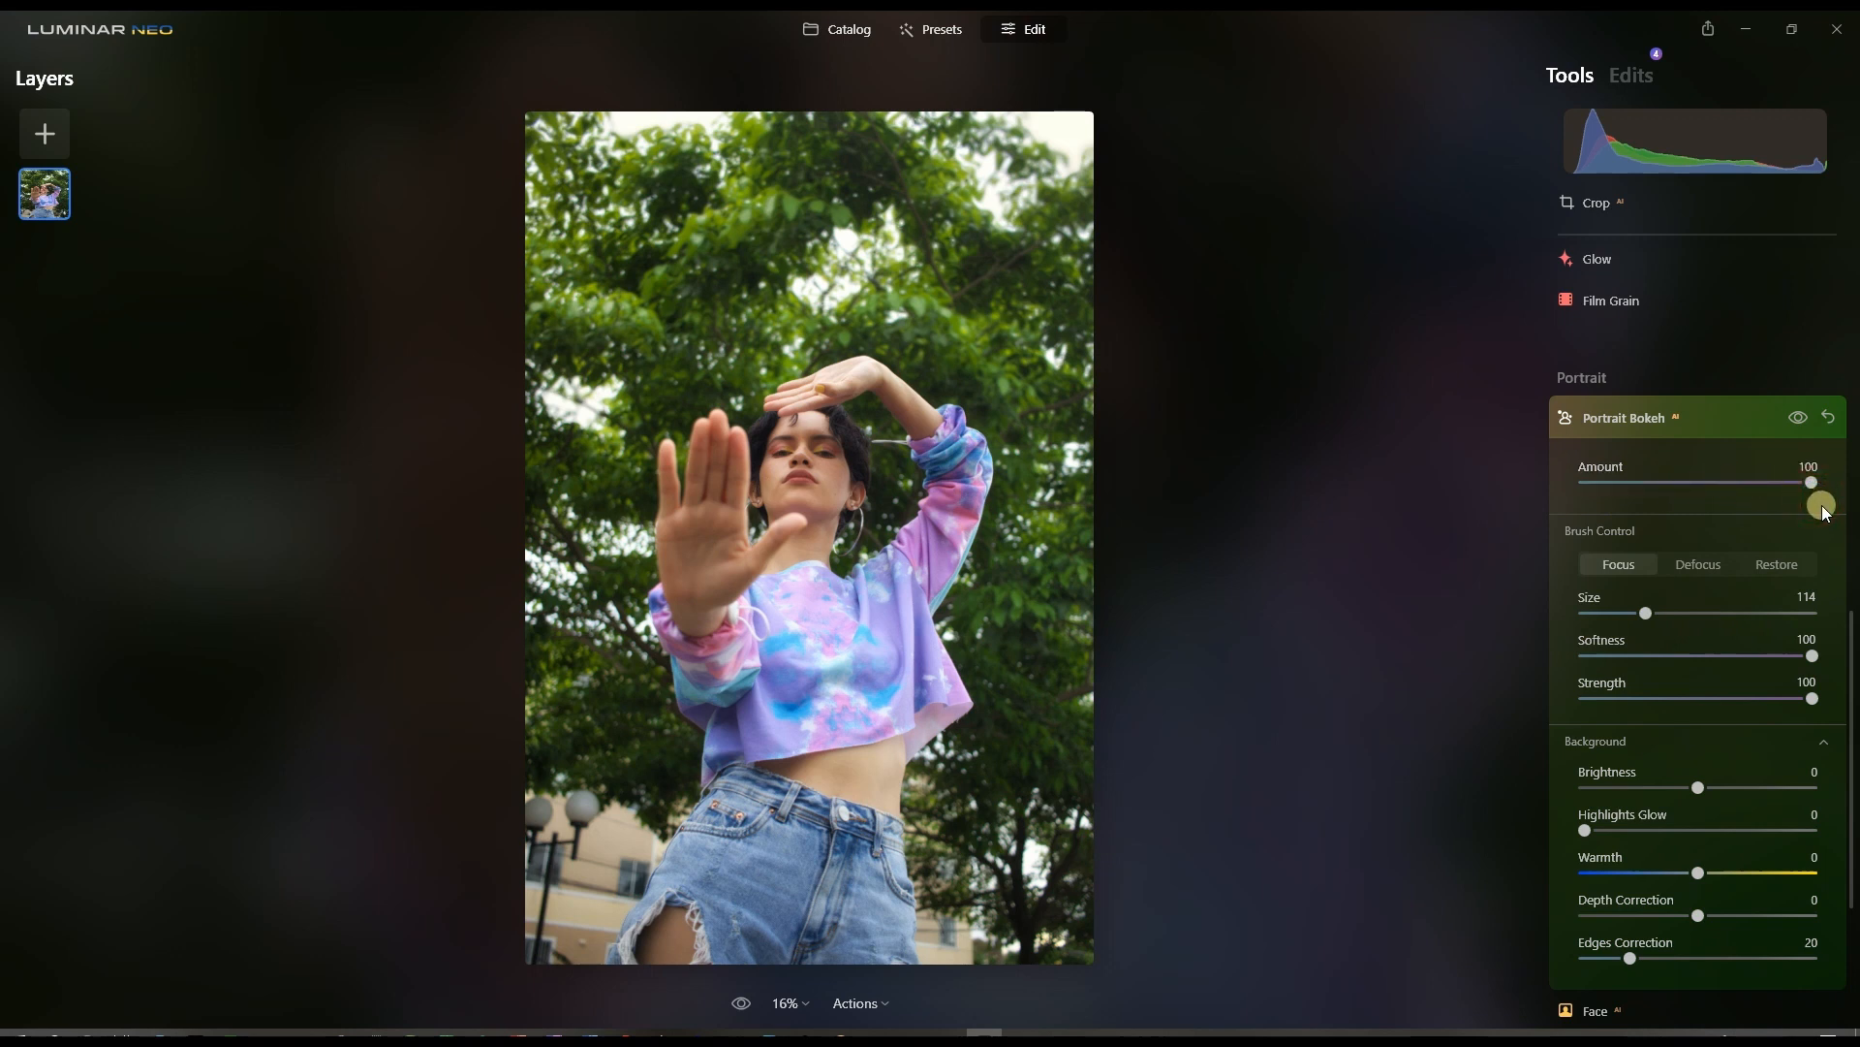
{"action": "left_click", "coordinate": [1698, 564]}
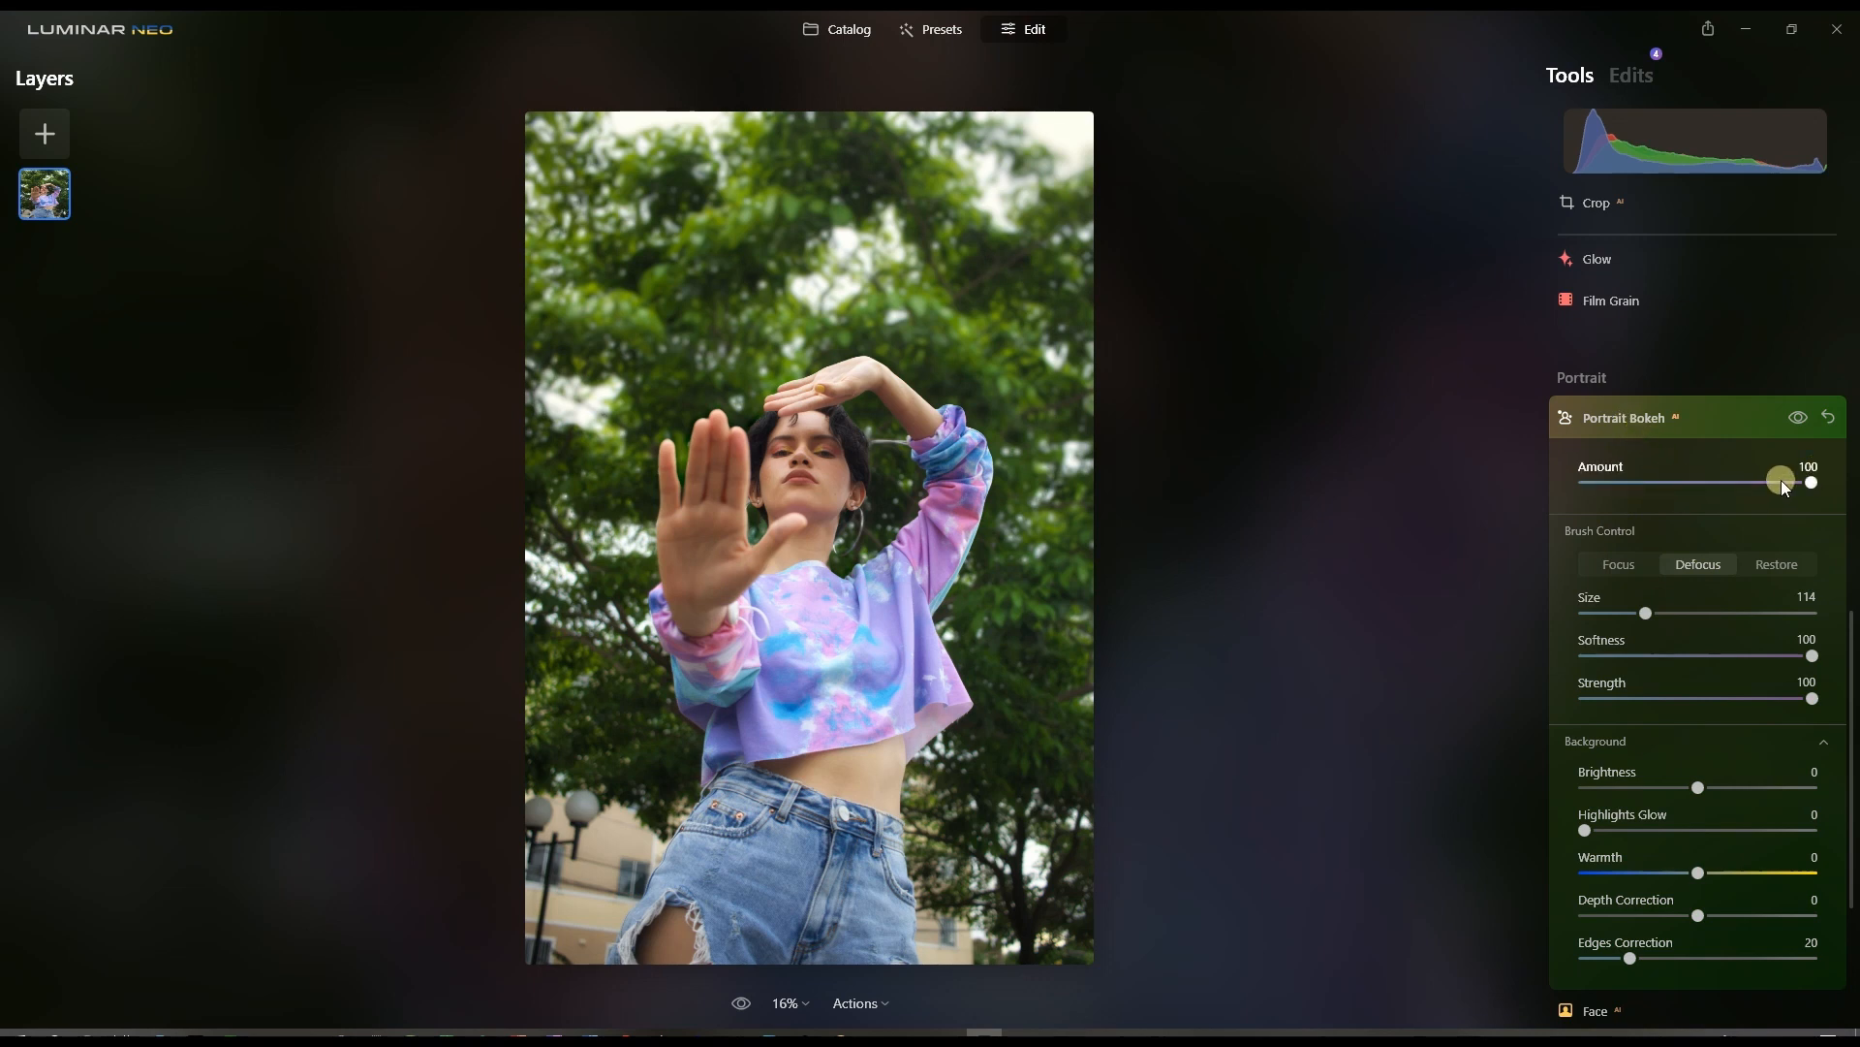
{"action": "left_click_drag", "start_coordinate": [1782, 482], "coordinate": [1768, 483]}
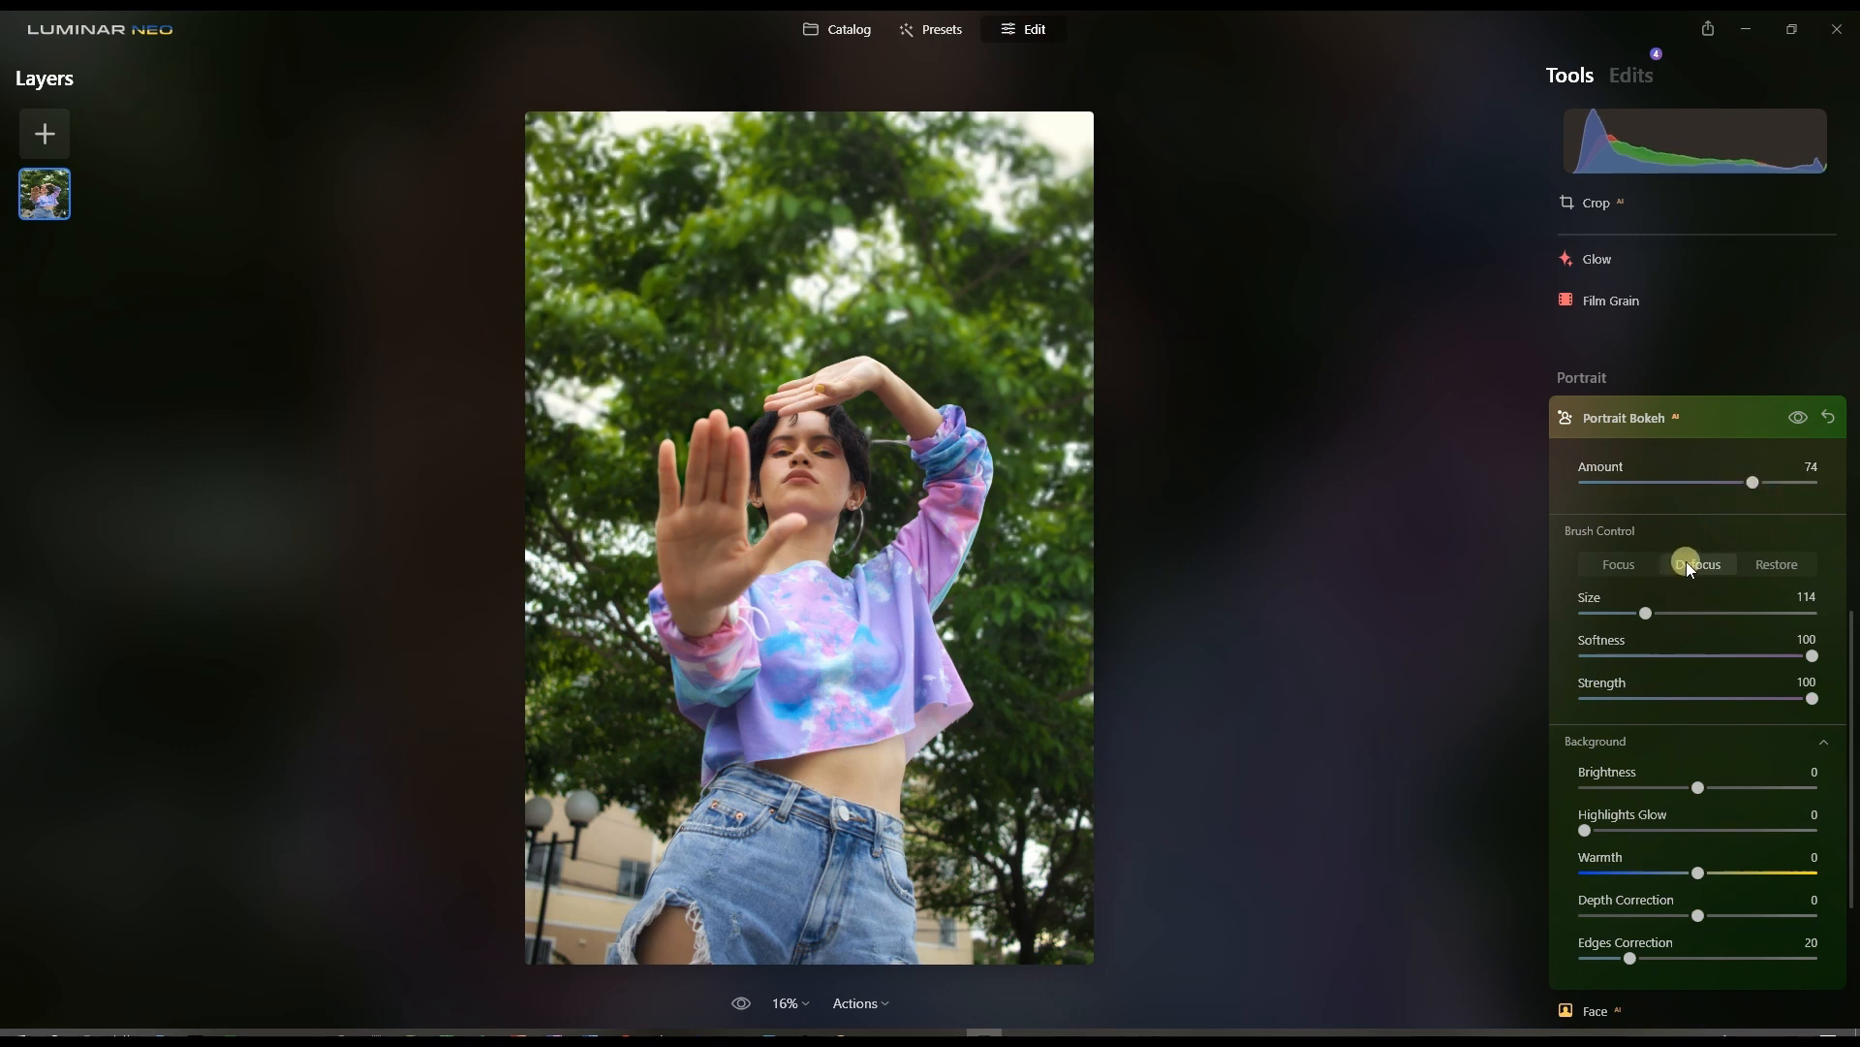
Step: Switch the bokeh brush to Focus and set its Size to 136
{"action": "left_click", "coordinate": [1641, 570]}
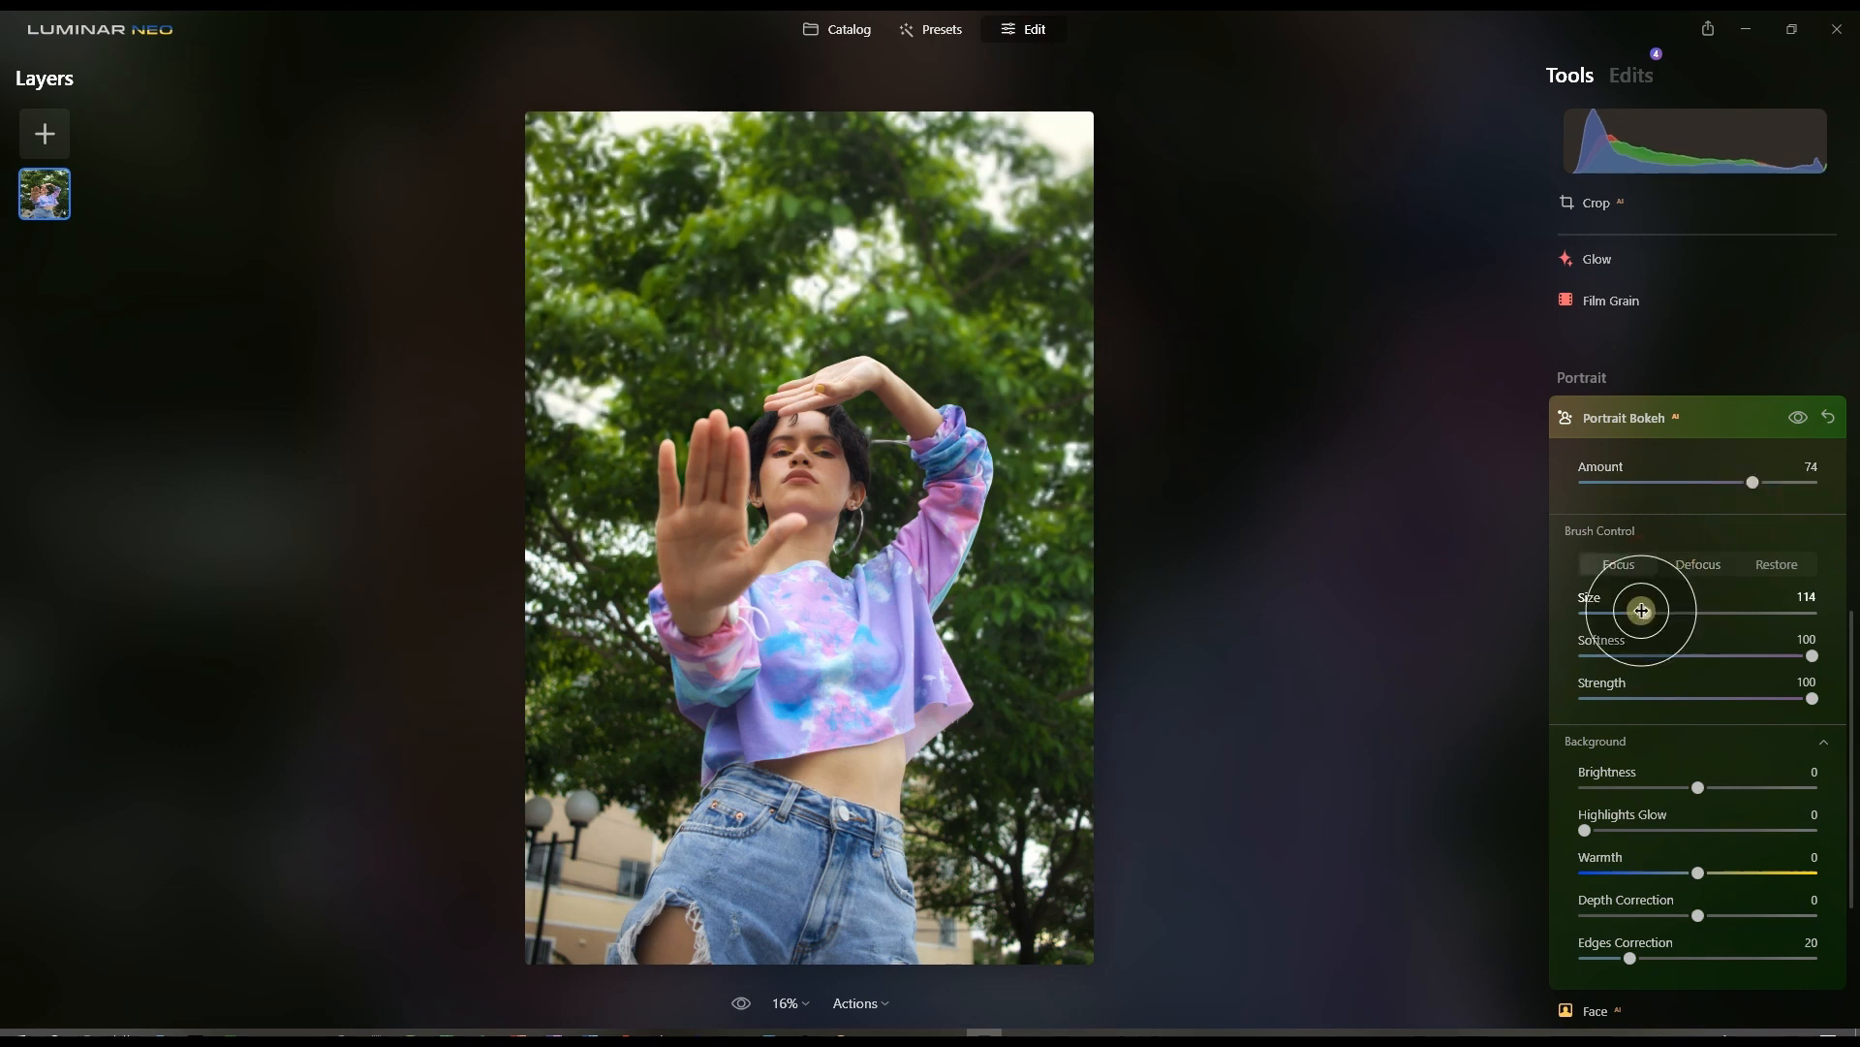
{"action": "left_click_drag", "start_coordinate": [1640, 612], "coordinate": [1658, 612]}
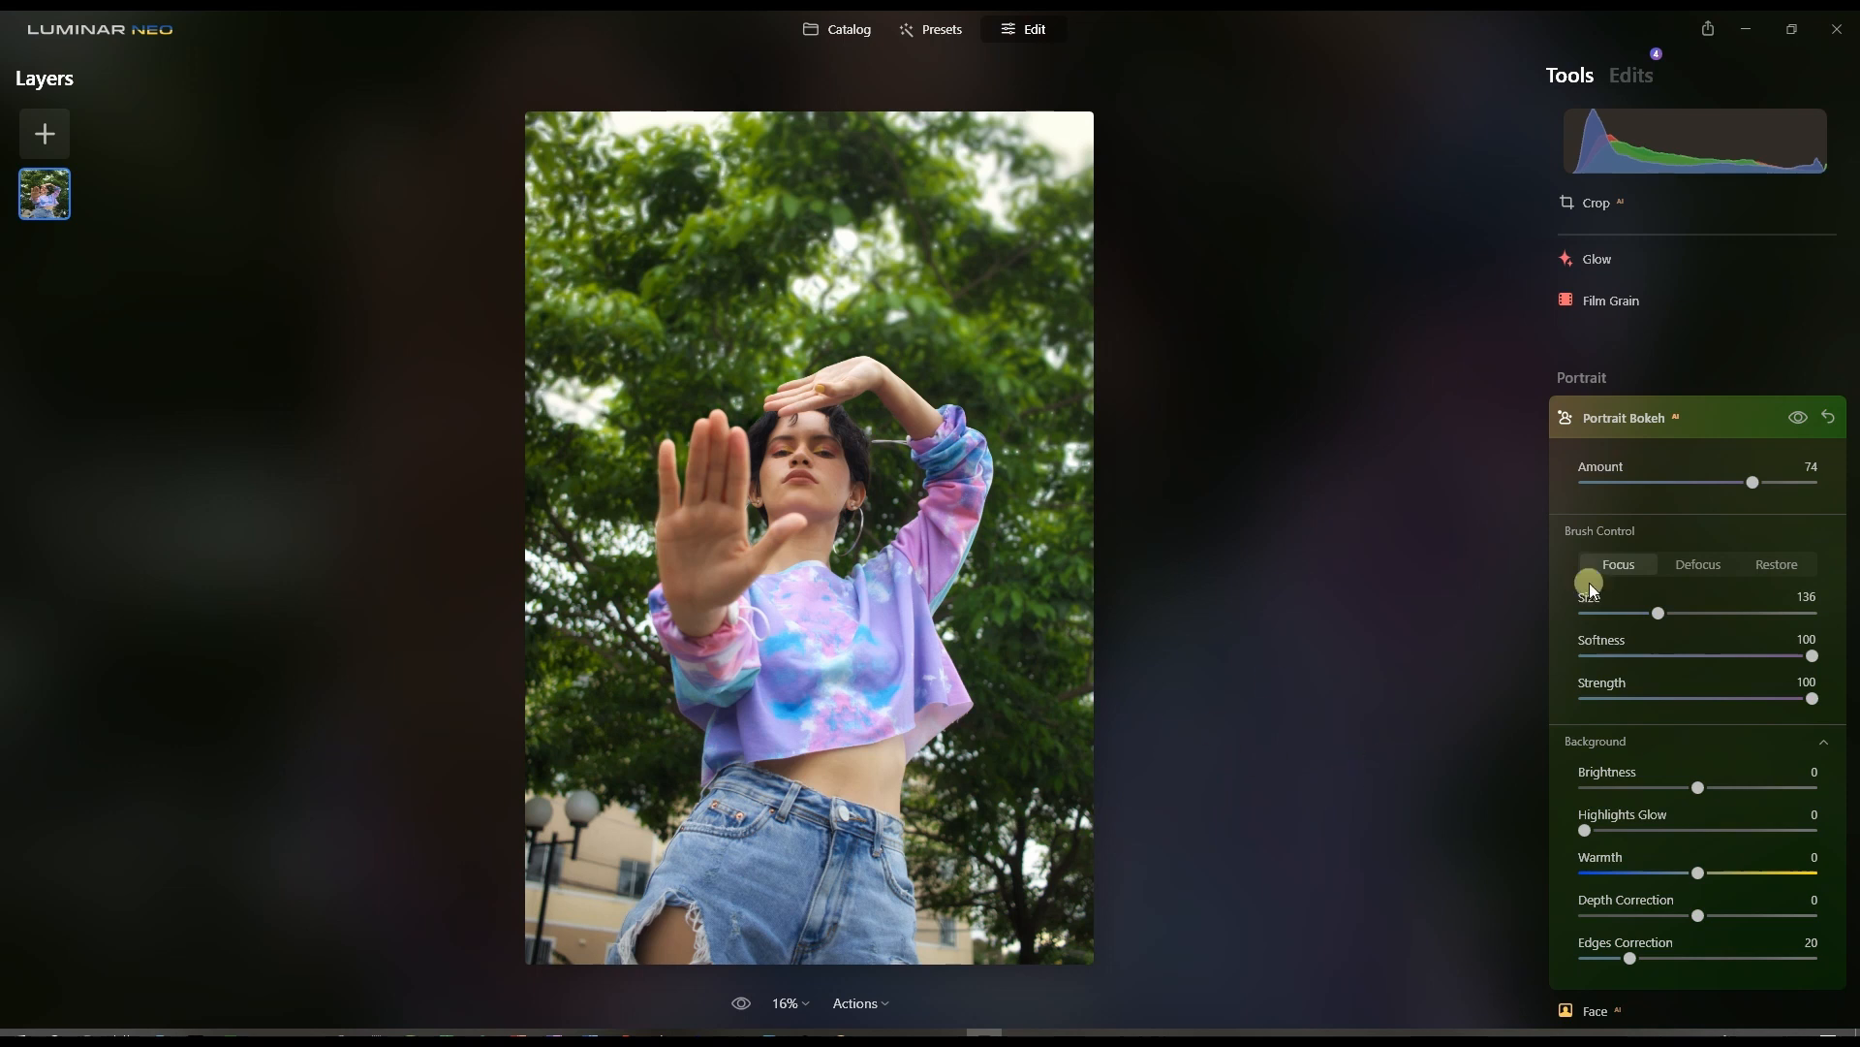
{"action": "left_click", "coordinate": [1624, 407]}
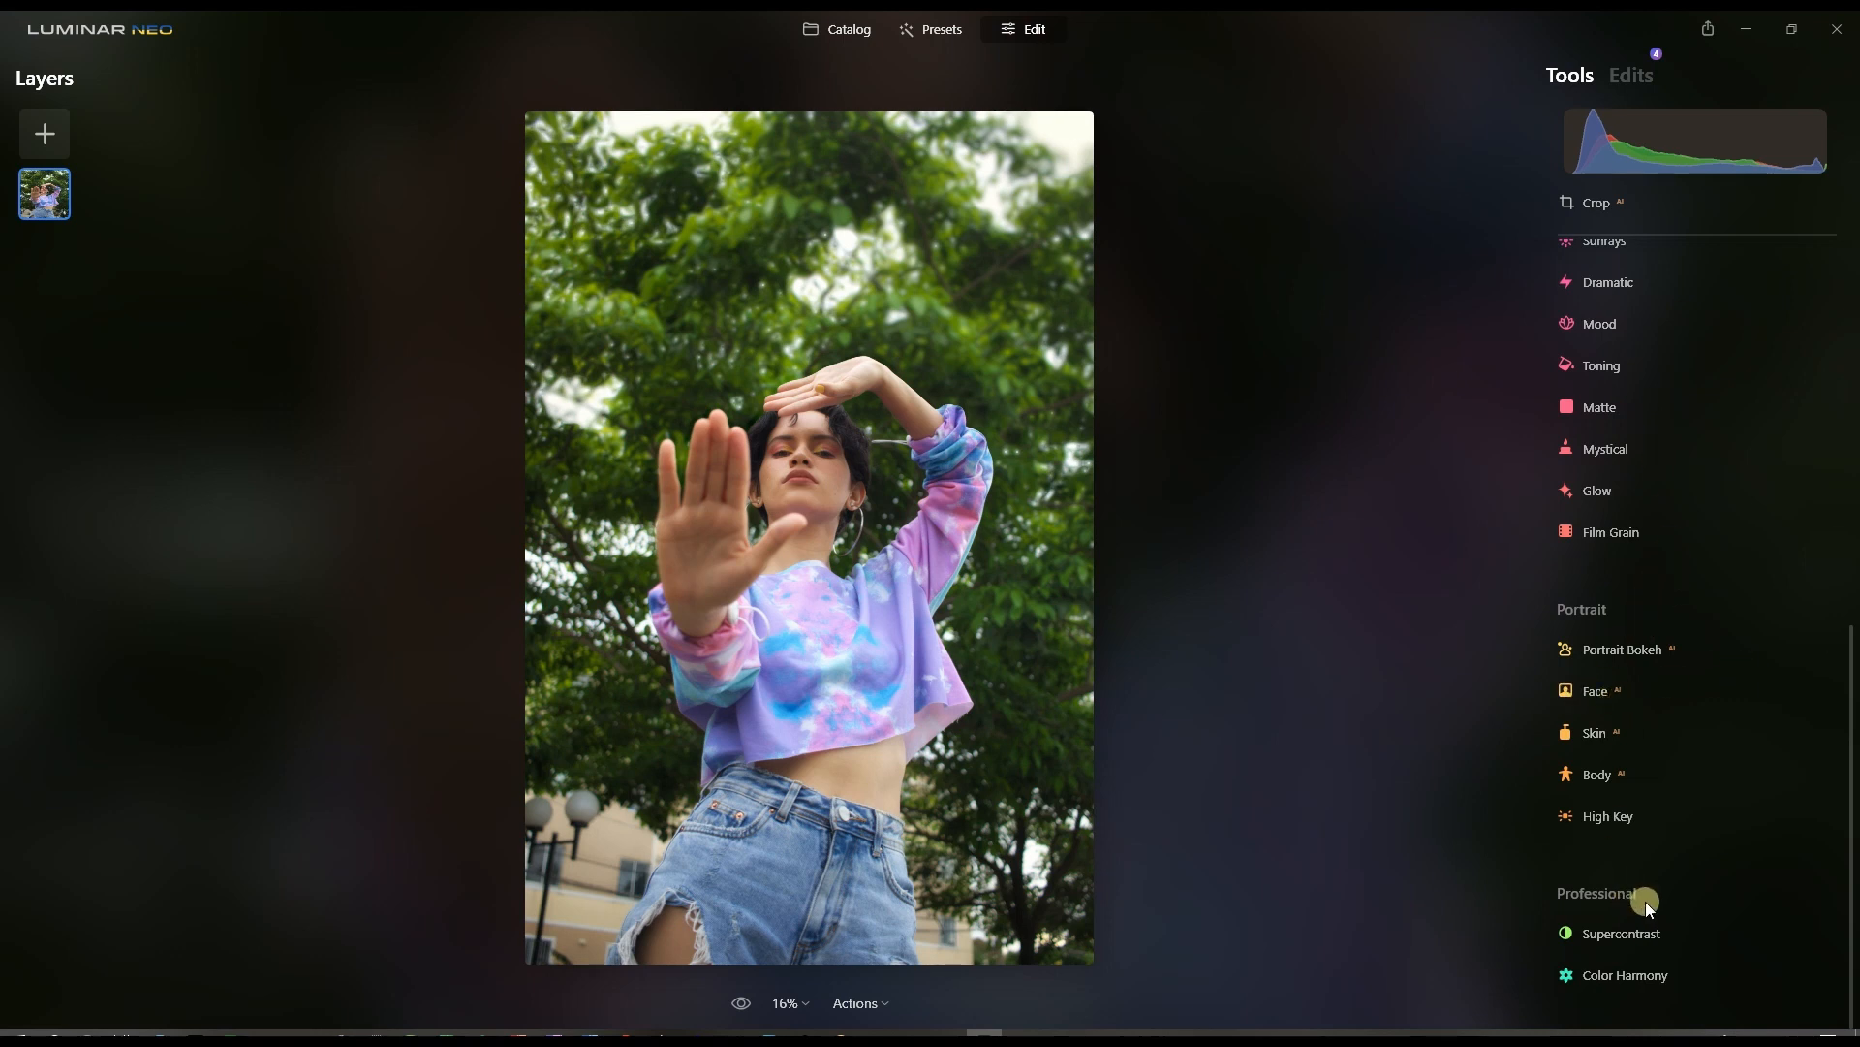
Step: Relight the scene with Brightness Near at 51 and Brightness Far at -50
{"action": "scroll", "coordinate": [1624, 589], "scroll_direction": "up", "scroll_amount": 4}
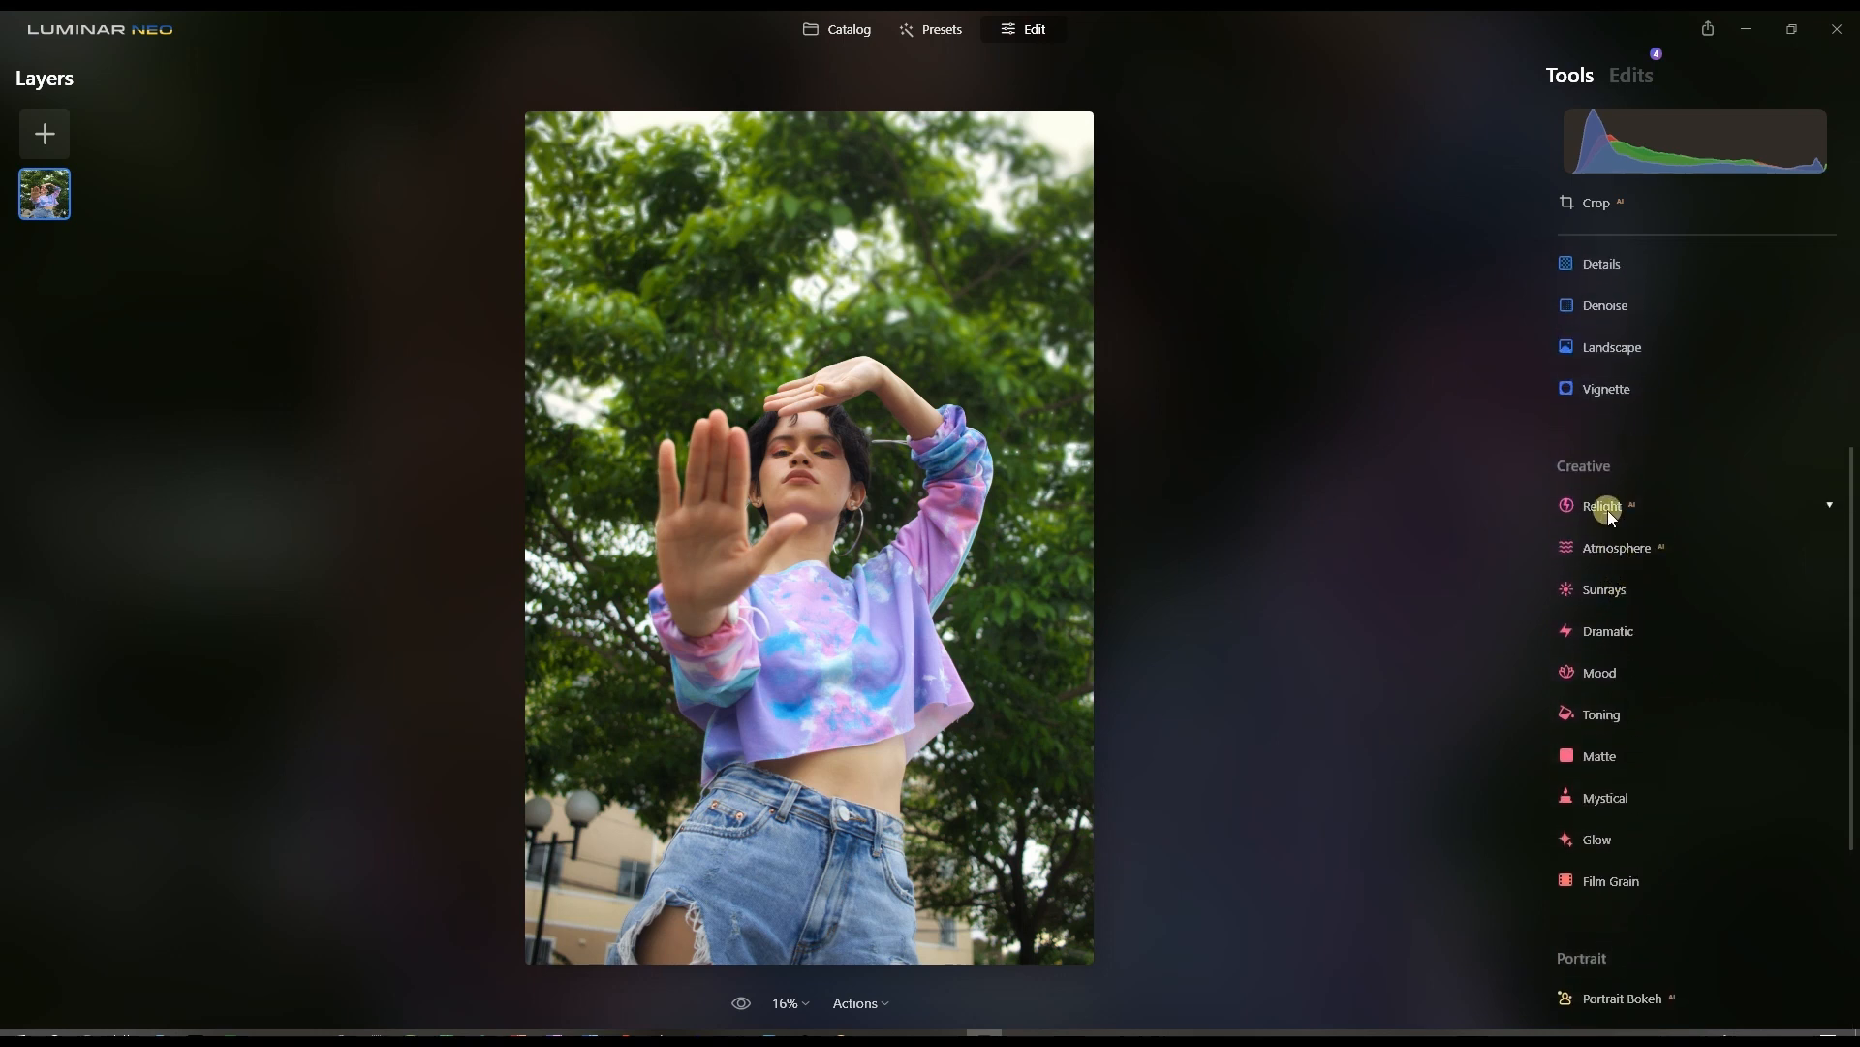
{"action": "left_click", "coordinate": [1607, 510]}
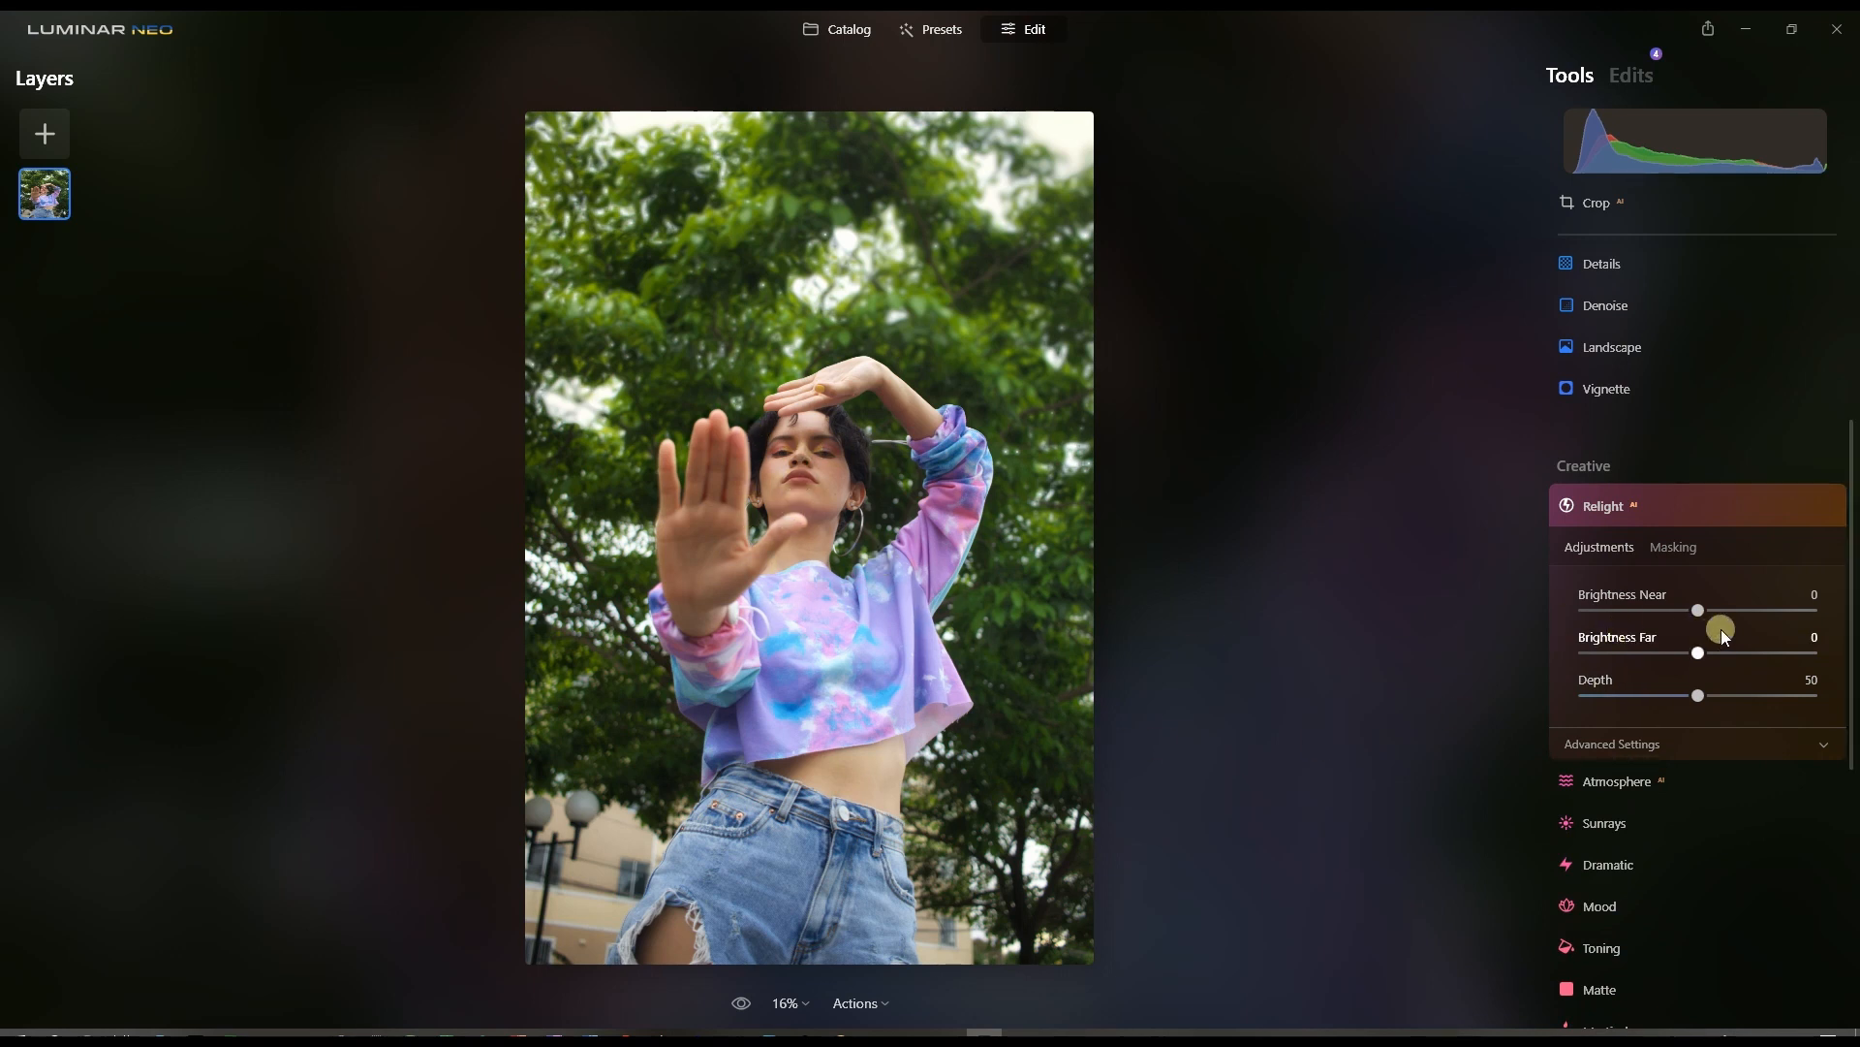
{"action": "left_click_drag", "start_coordinate": [1698, 620], "coordinate": [1753, 619]}
{"action": "left_click_drag", "start_coordinate": [1701, 657], "coordinate": [1638, 657]}
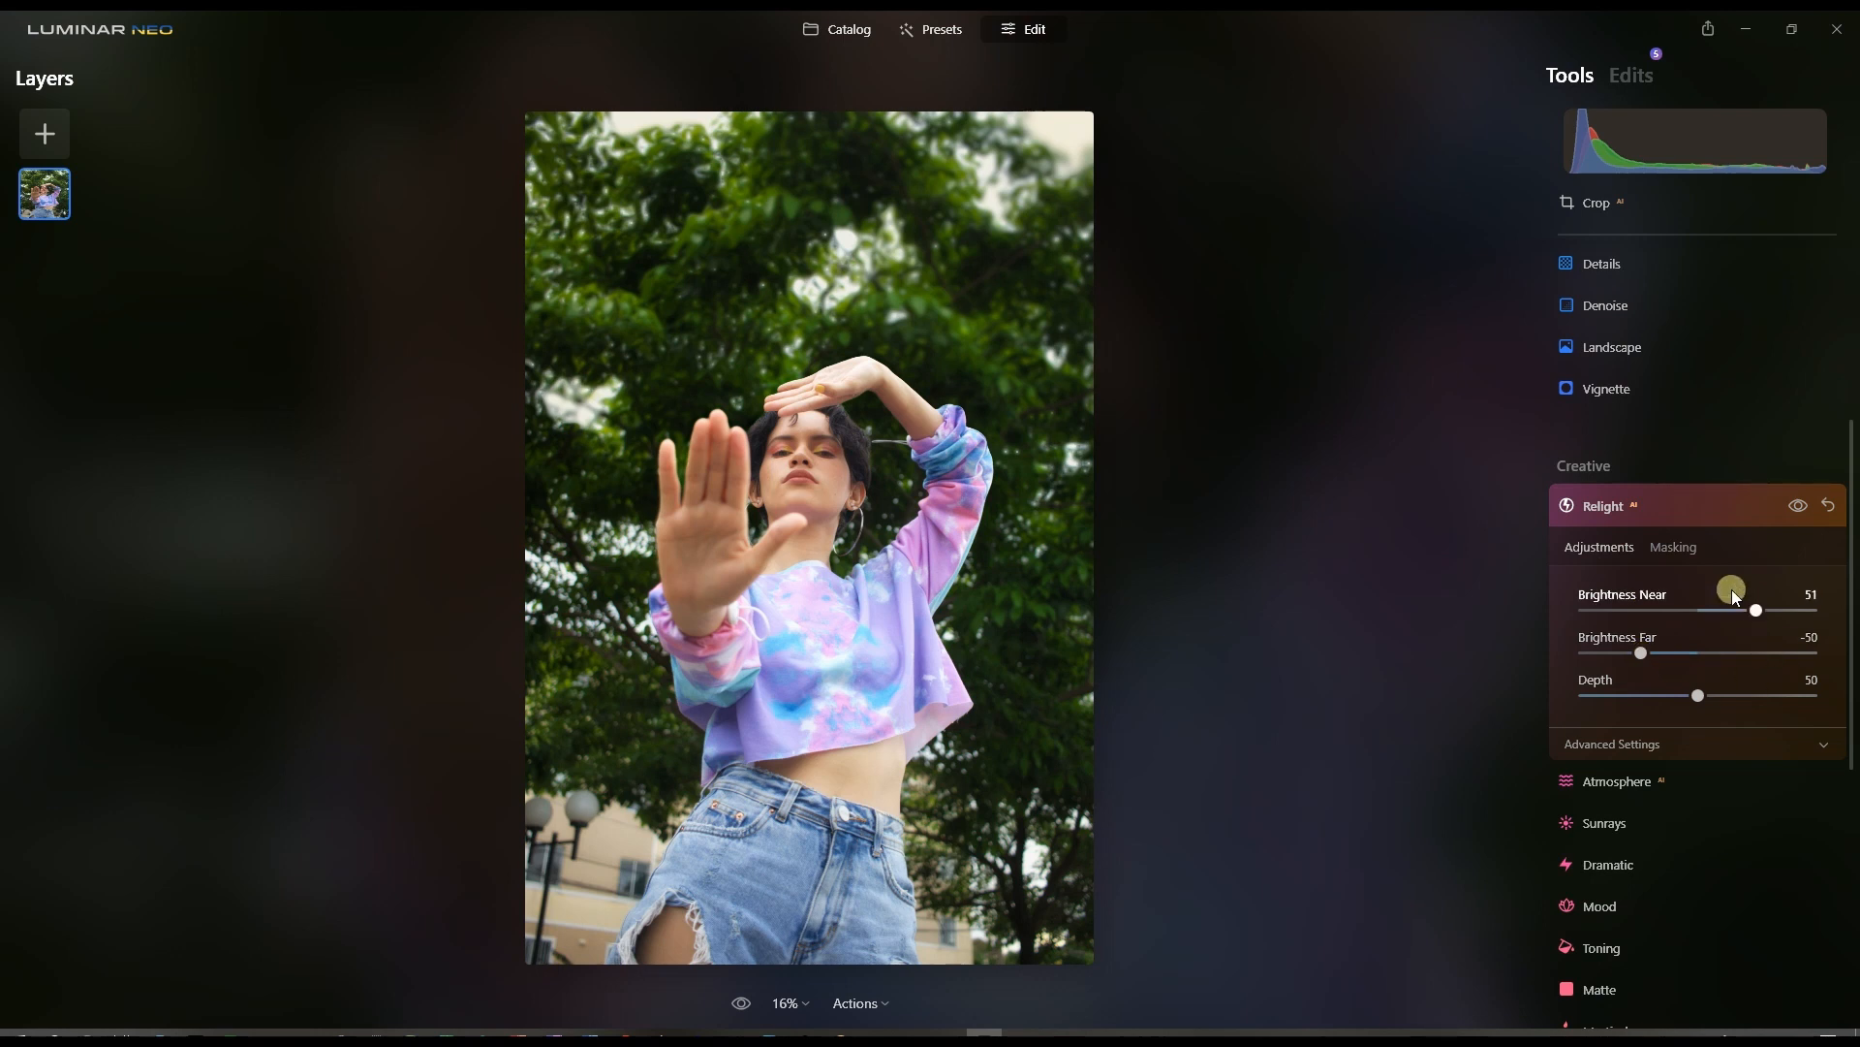
{"action": "left_click", "coordinate": [1616, 515]}
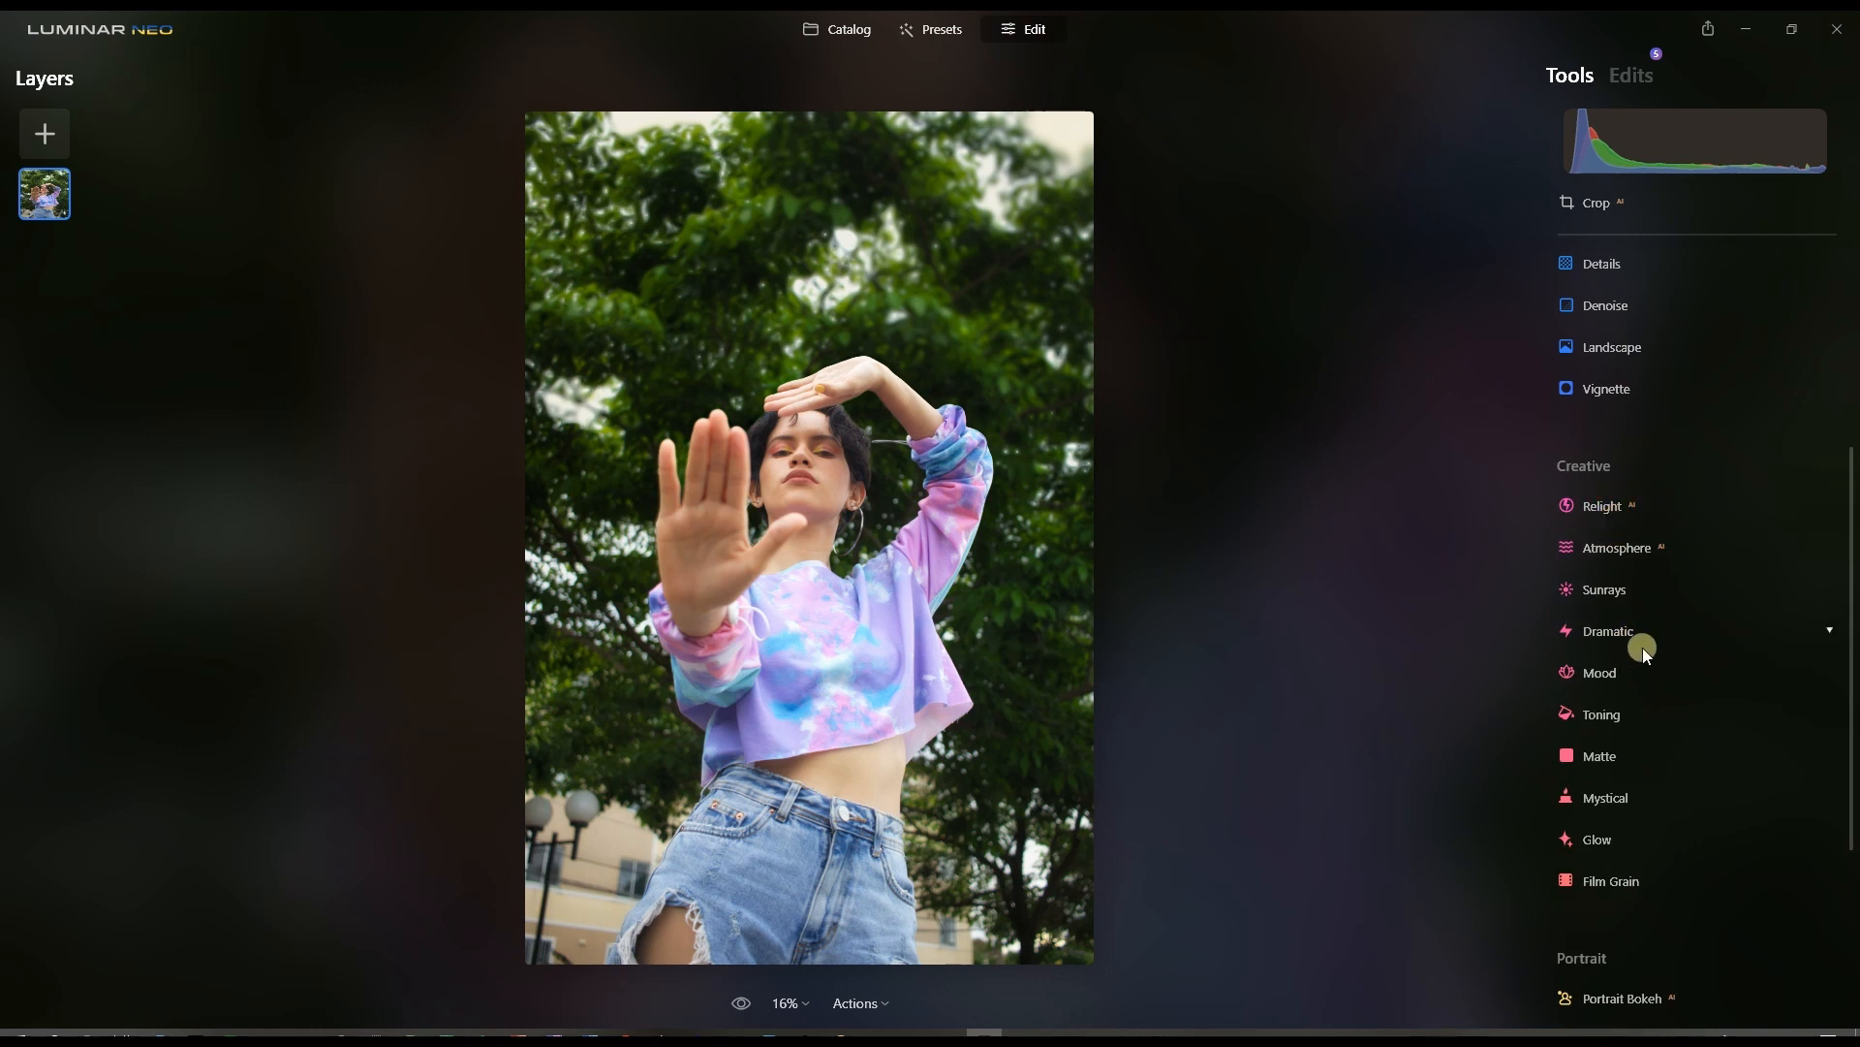
Step: Apply a Matte effect with an Amount of 33 and compare the edited portrait with the original
{"action": "left_click", "coordinate": [1607, 758]}
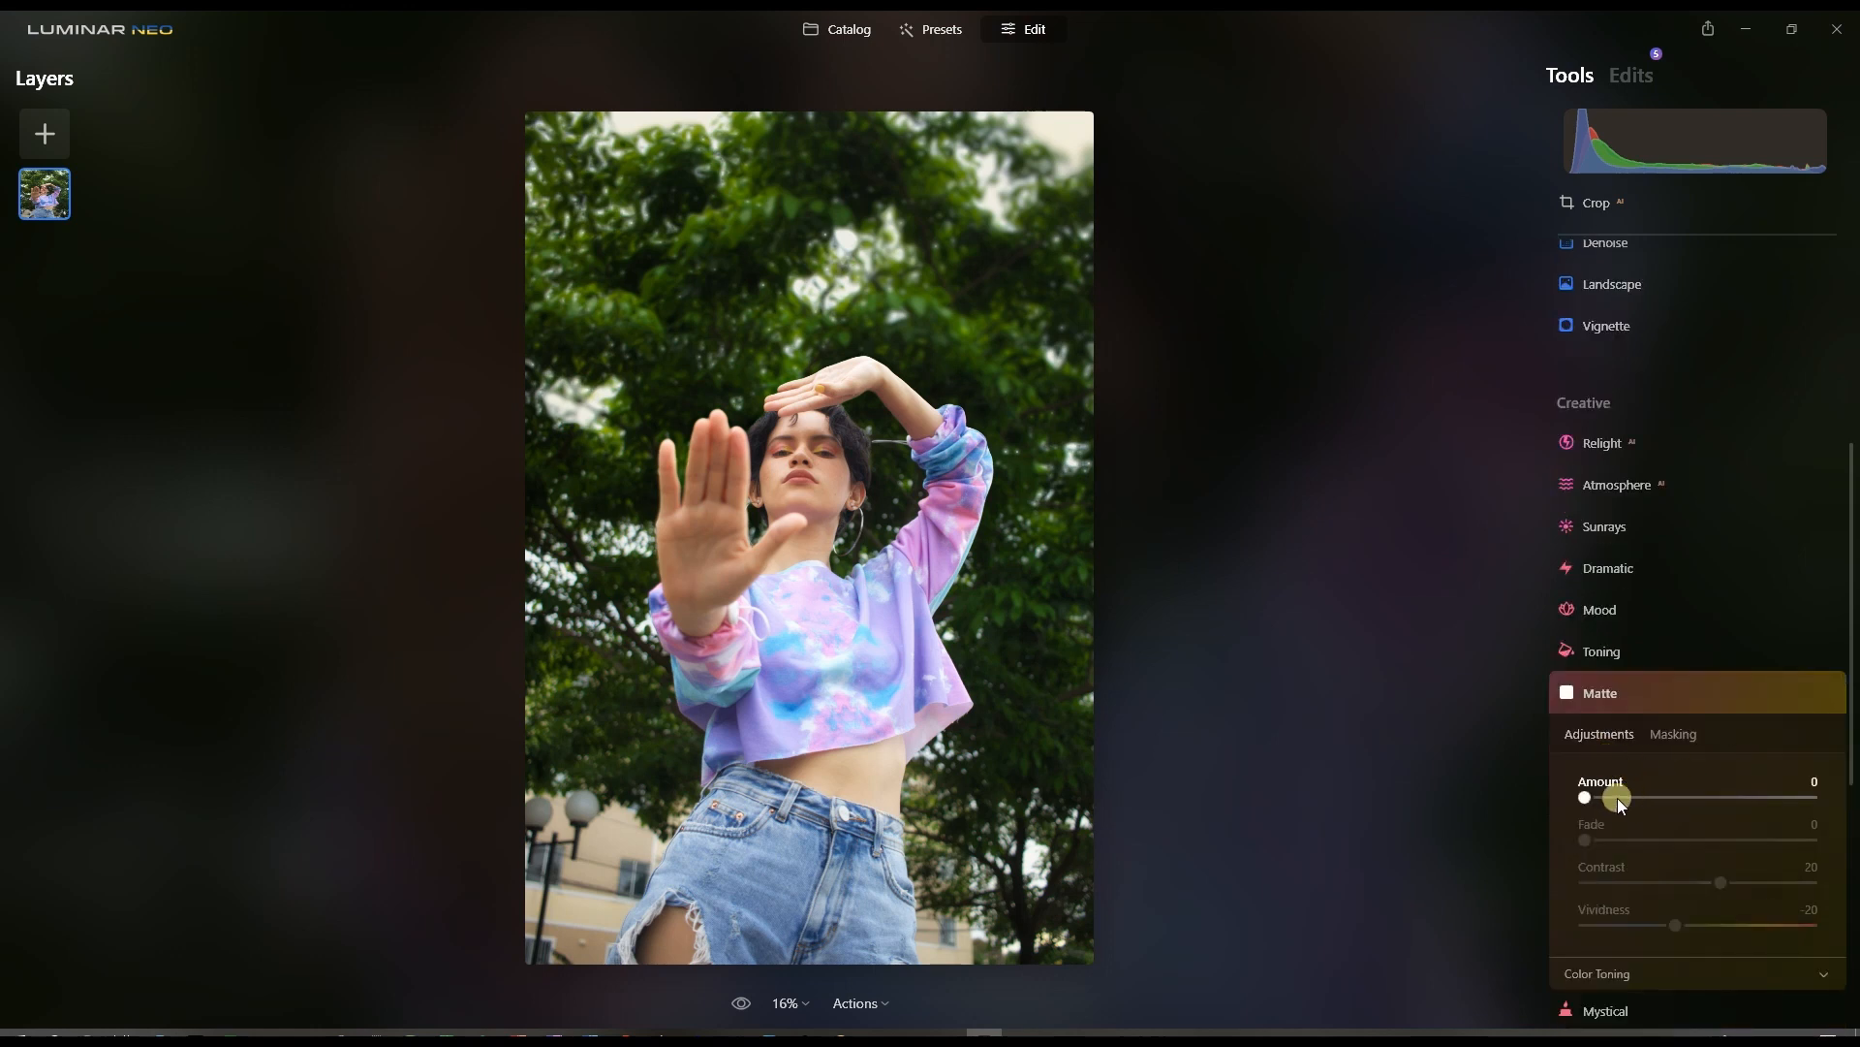
{"action": "left_click_drag", "start_coordinate": [1614, 798], "coordinate": [1655, 810]}
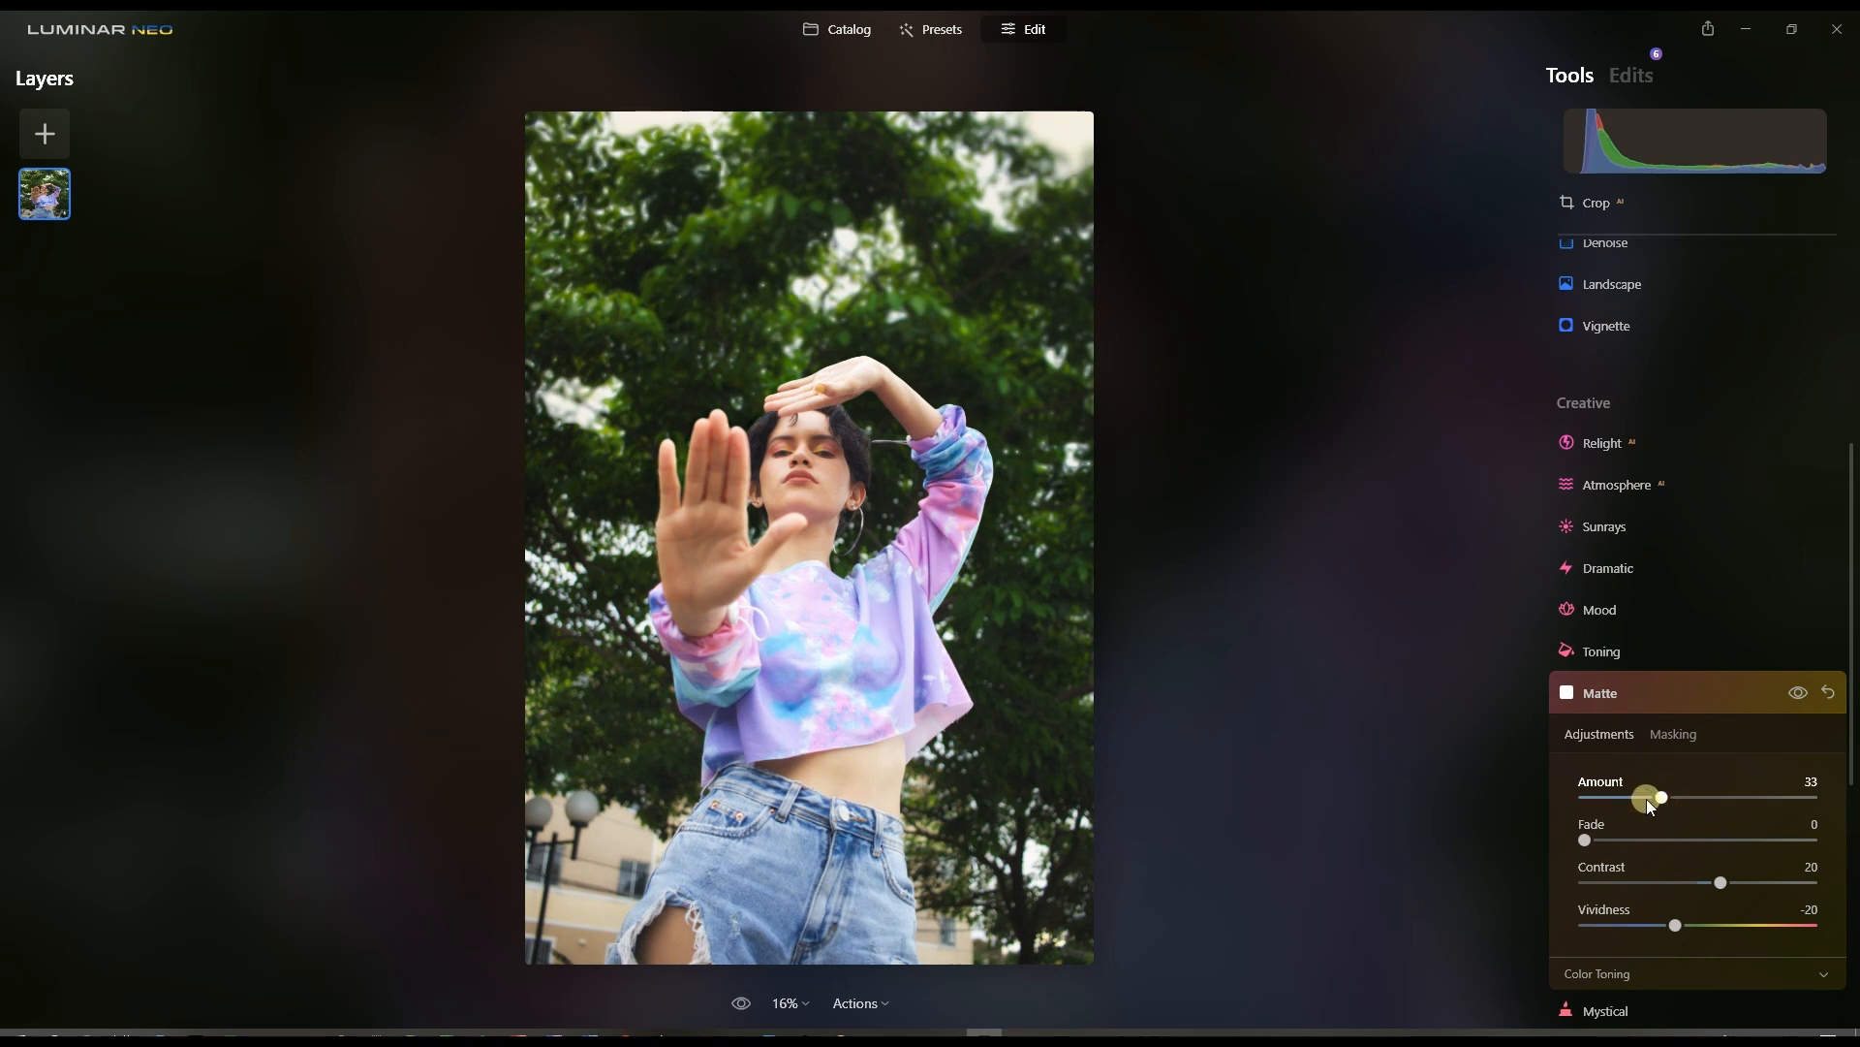
{"action": "left_click", "coordinate": [1609, 696]}
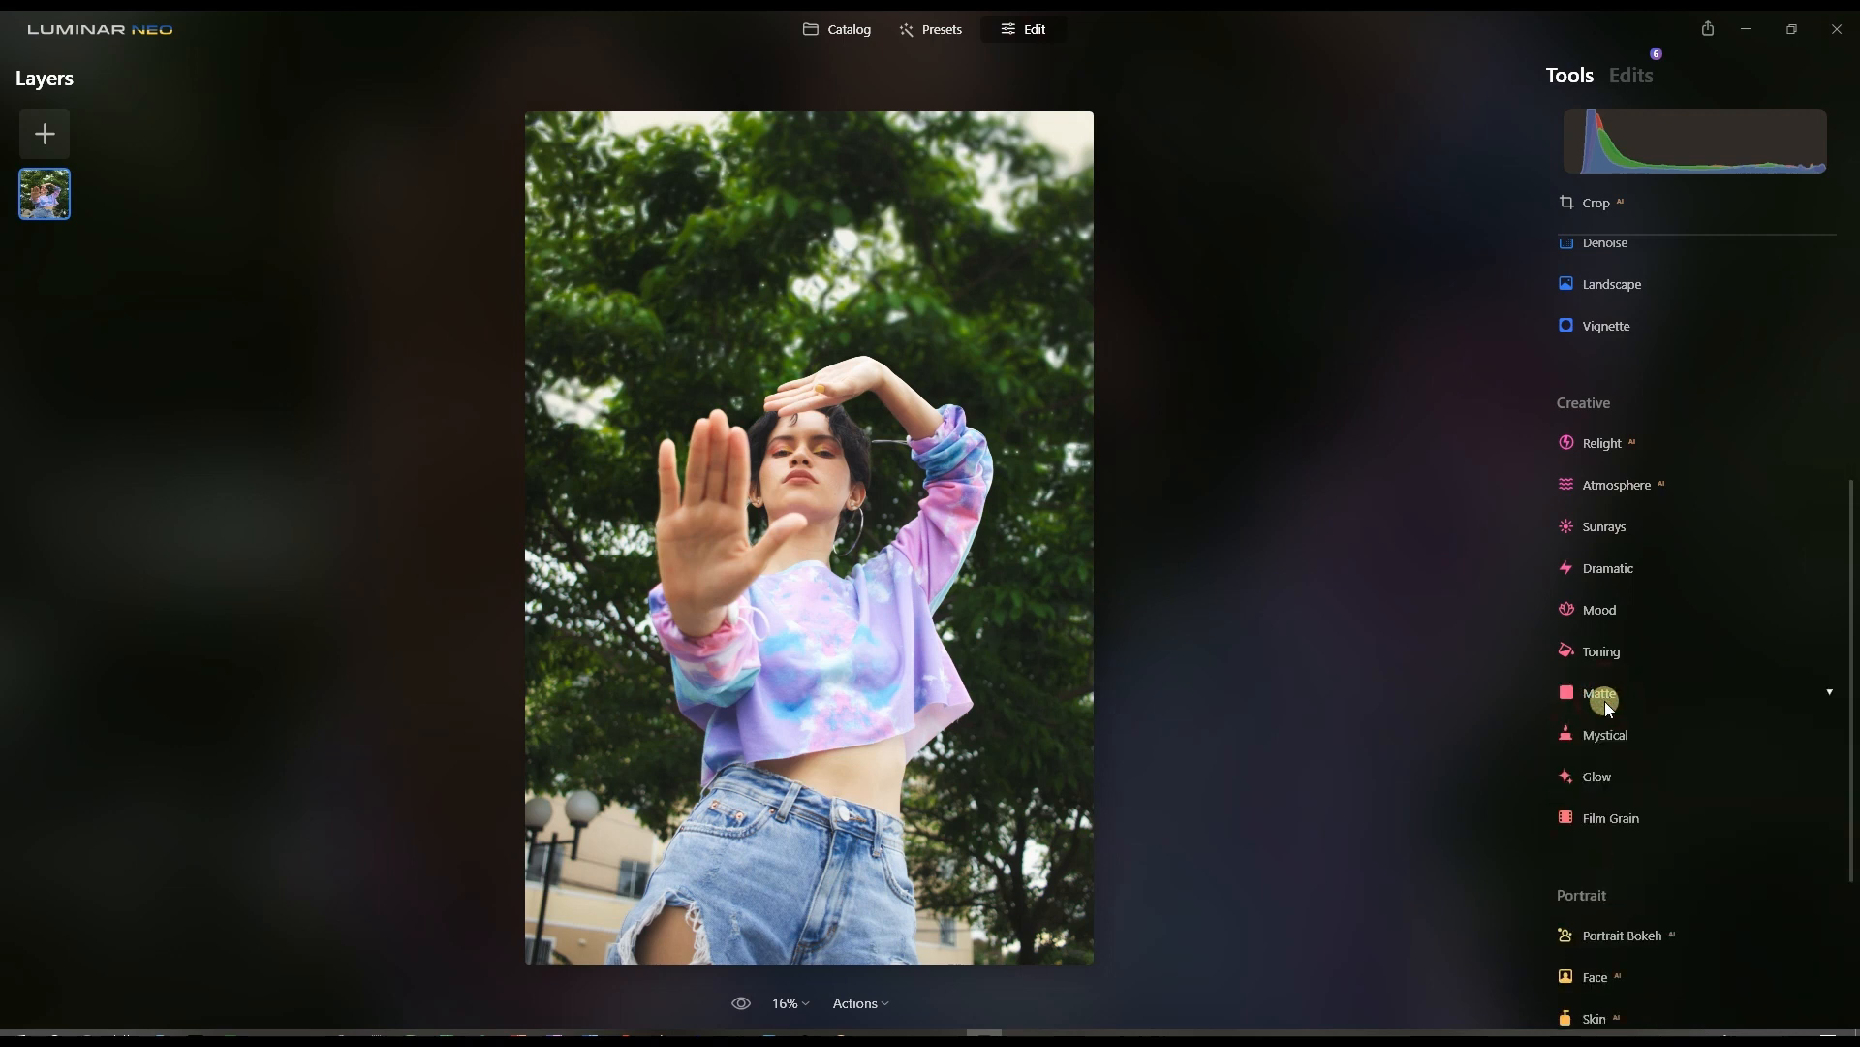
{"action": "left_click", "coordinate": [744, 1006]}
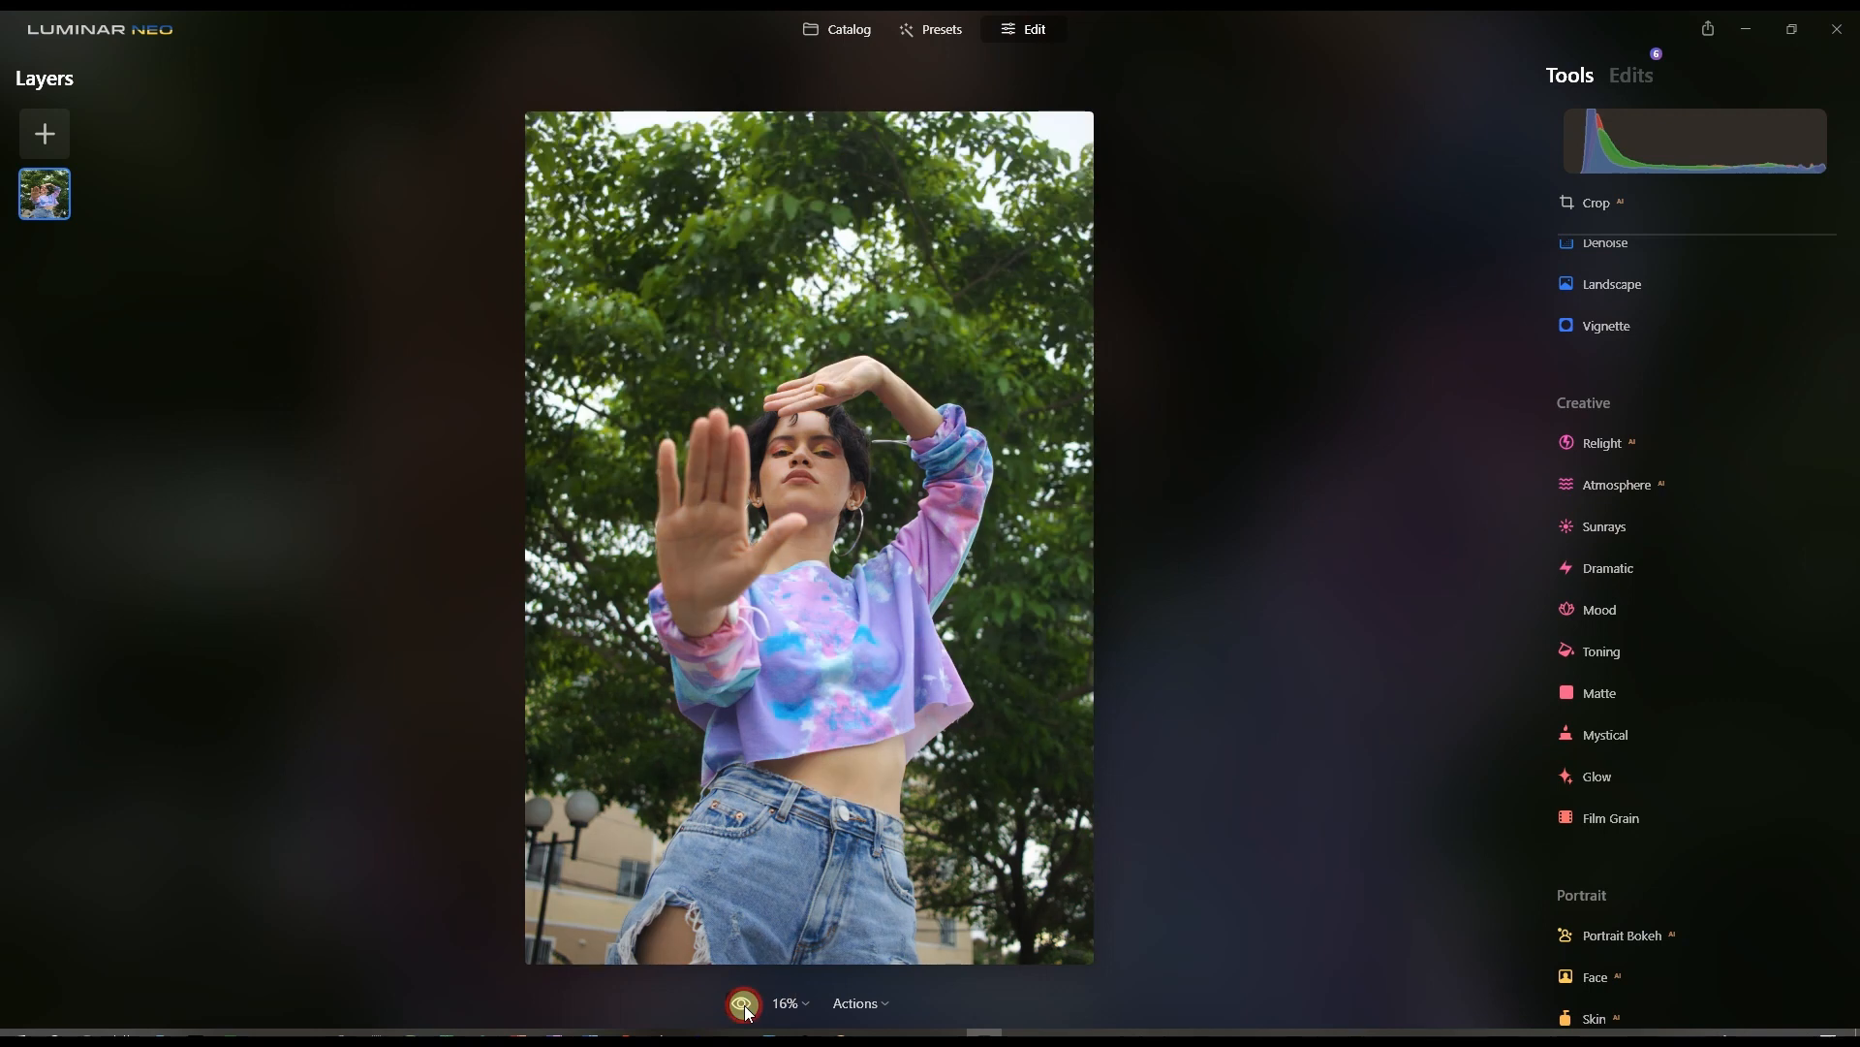
{"action": "left_click", "coordinate": [744, 1006]}
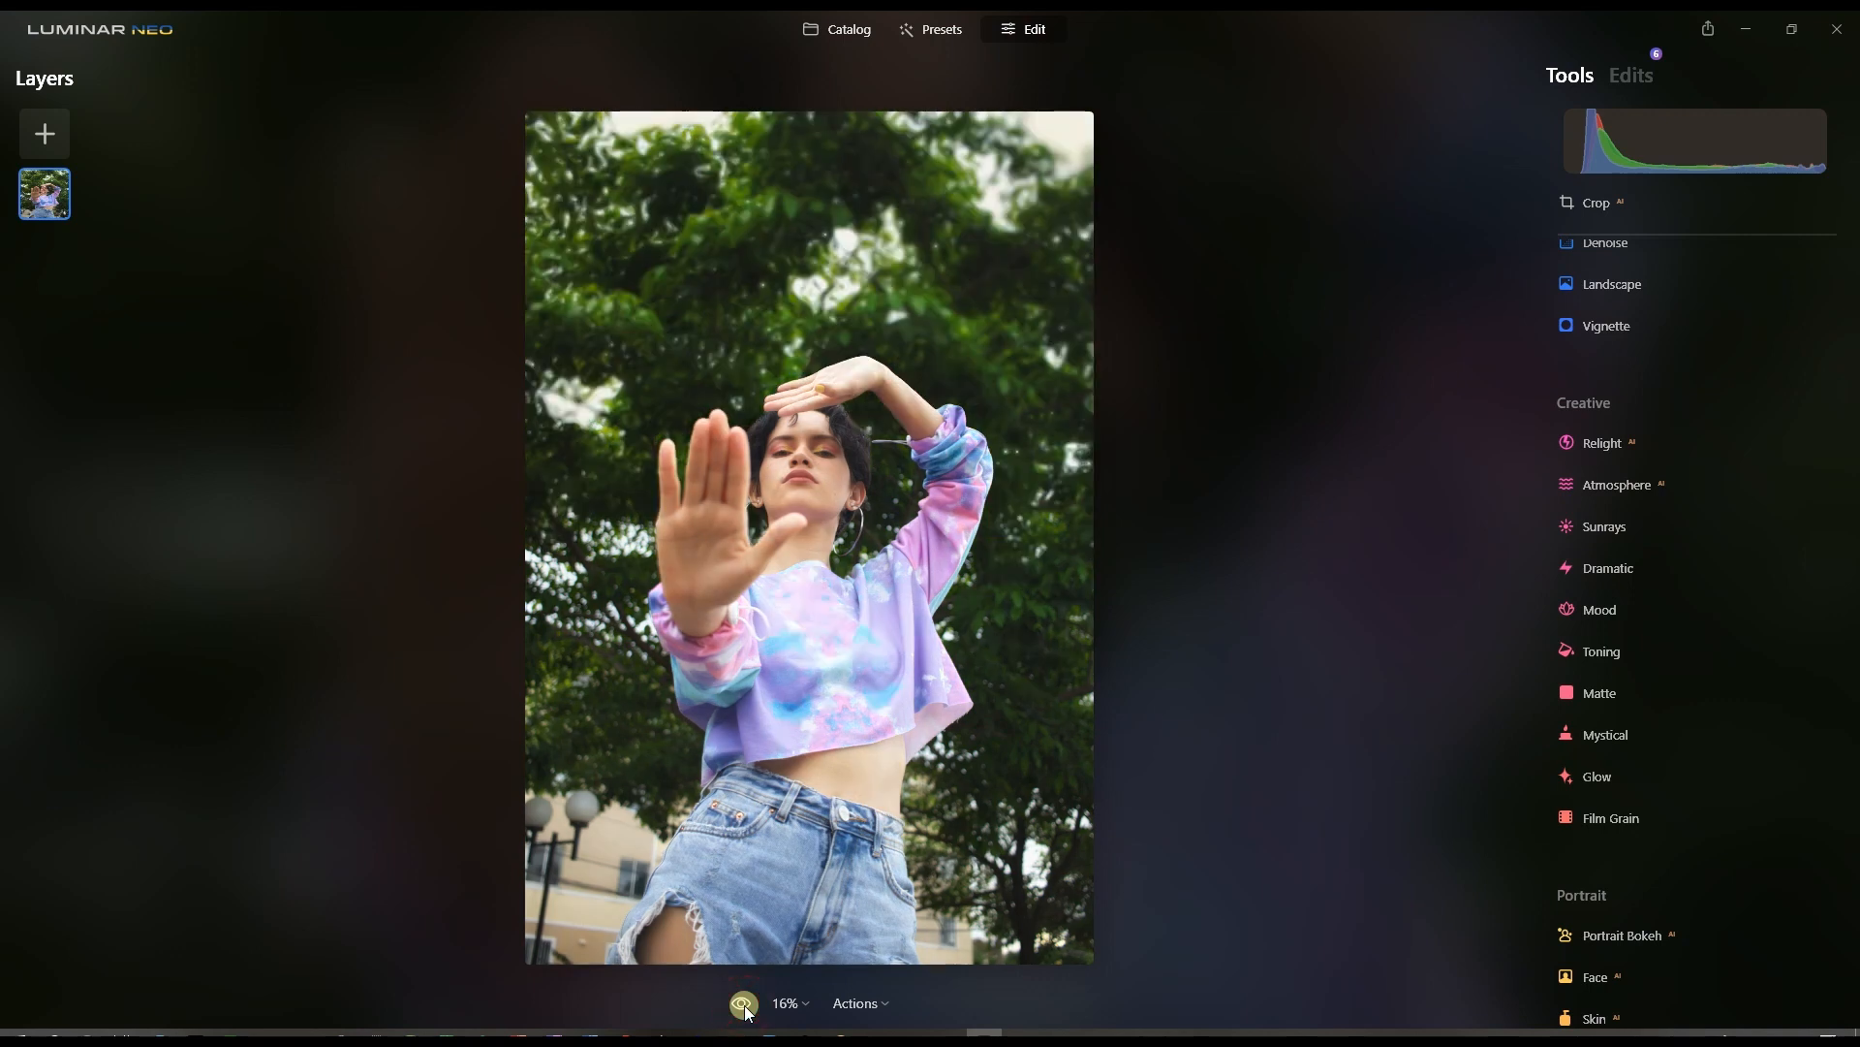